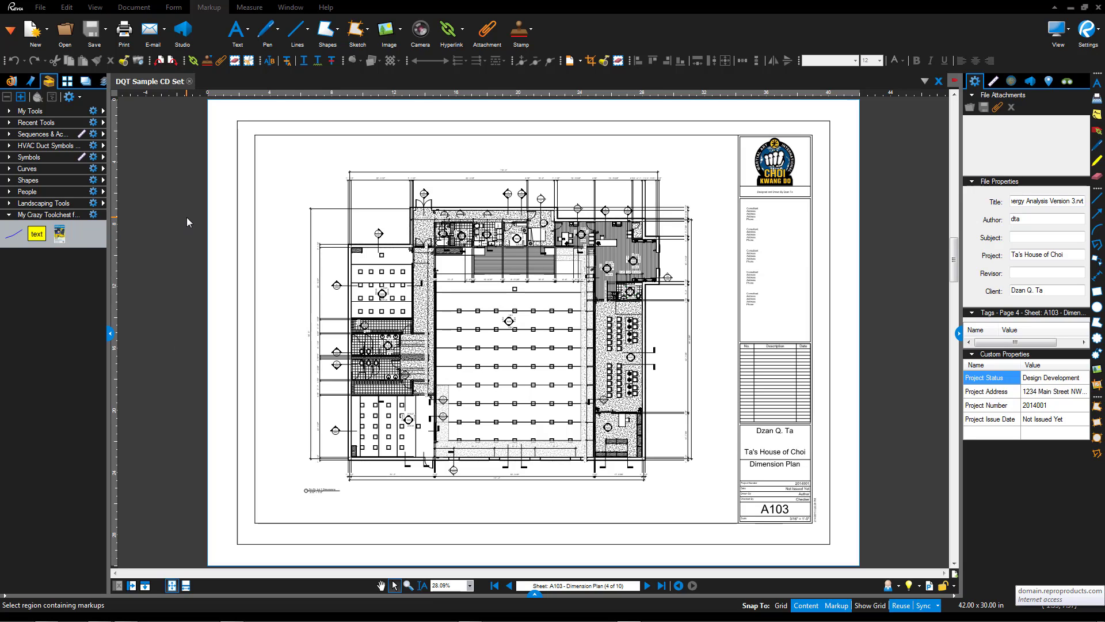
Step: Show the Tool Chest panel with its tool set categories beside the DQT Sample CD Set drawing
click(11, 30)
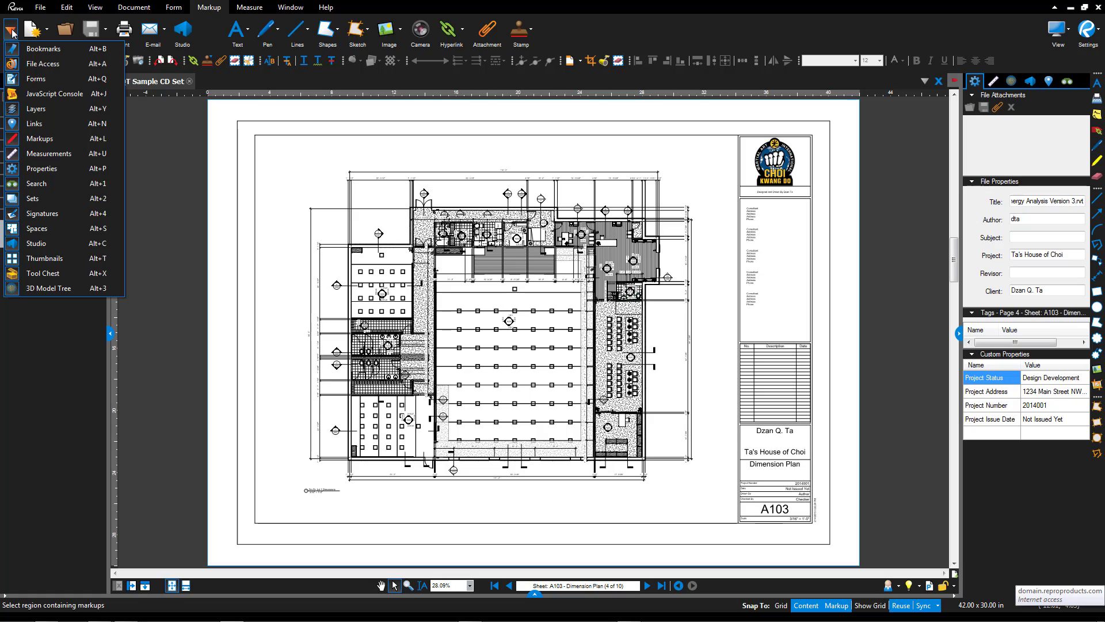
click(60, 273)
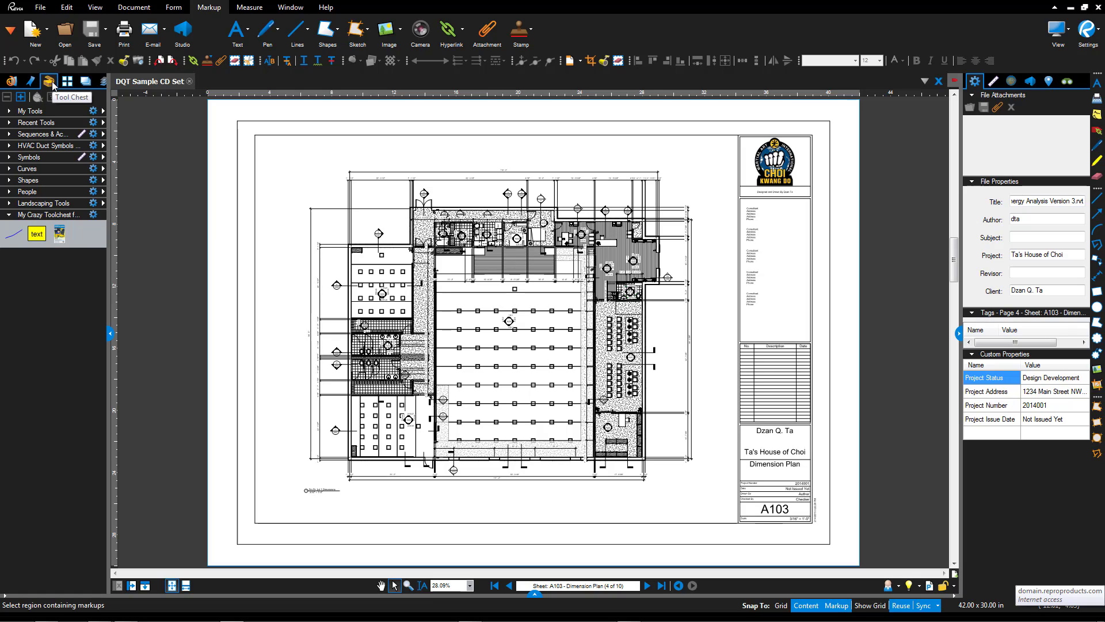
Step: Drag the Tool Chest wider, then expand My Tools, Recent Tools, Sequences & Actions and HVAC Duct Symbols and Devices
drag(108, 334, 145, 334)
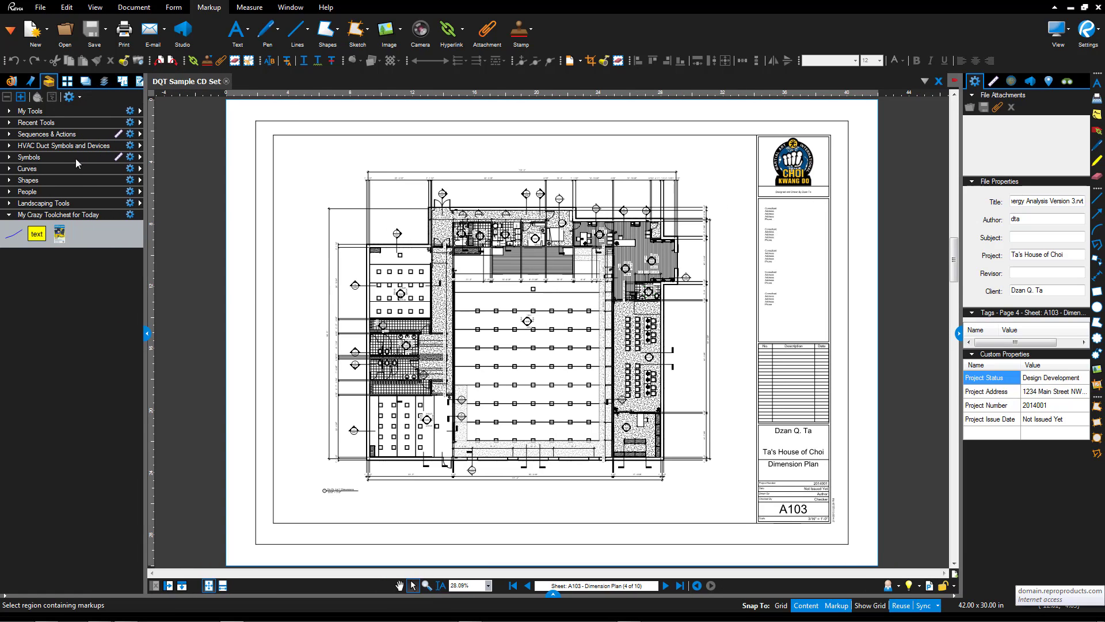
click(9, 112)
click(8, 174)
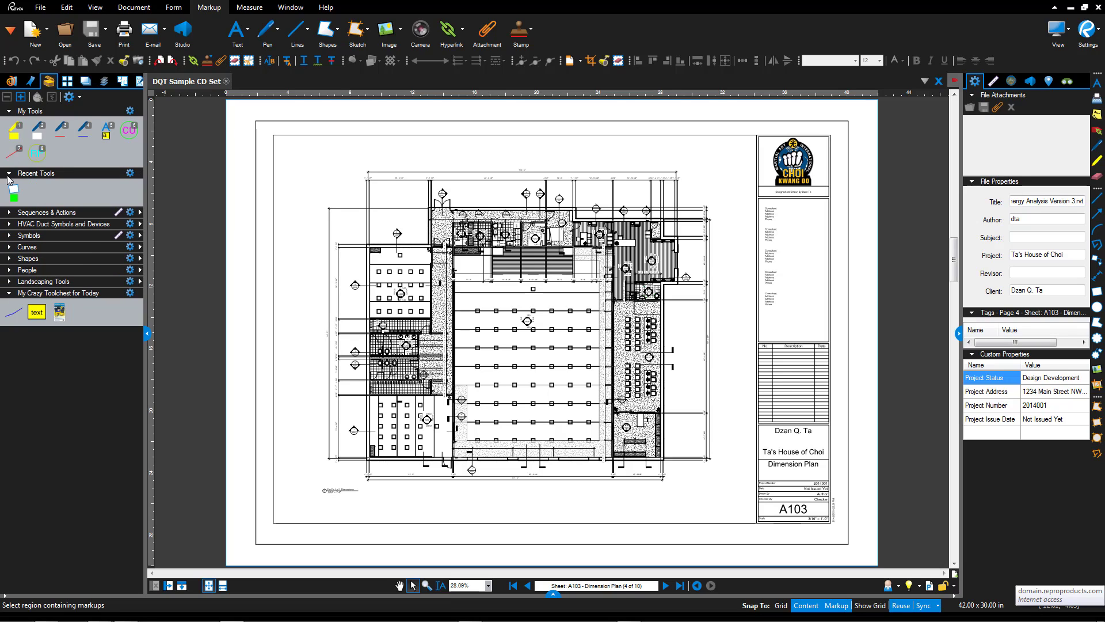
click(8, 212)
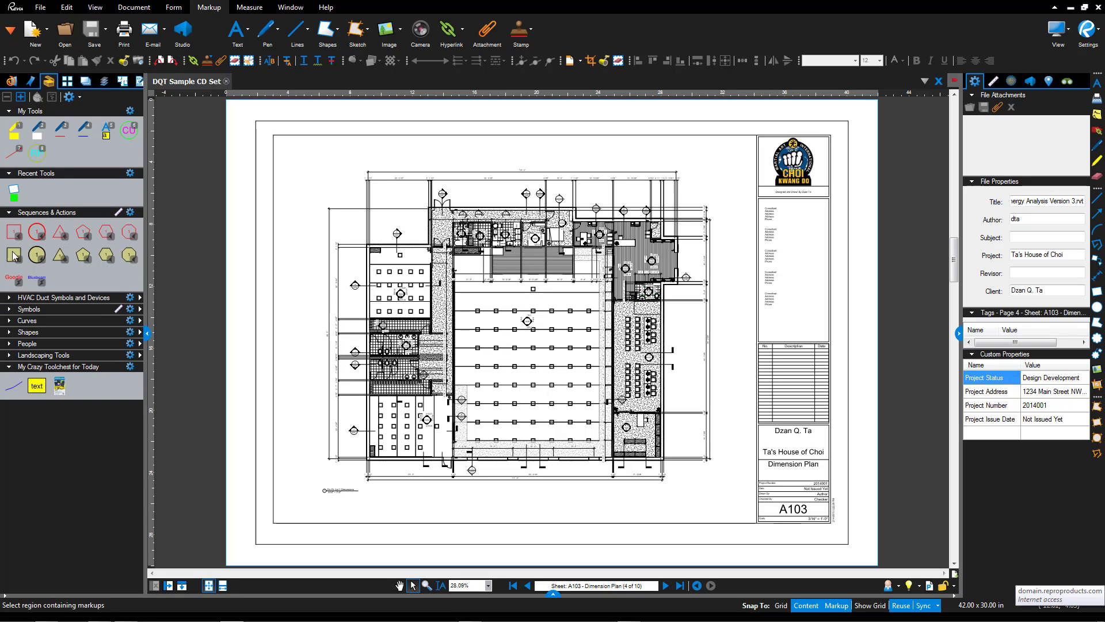
click(9, 298)
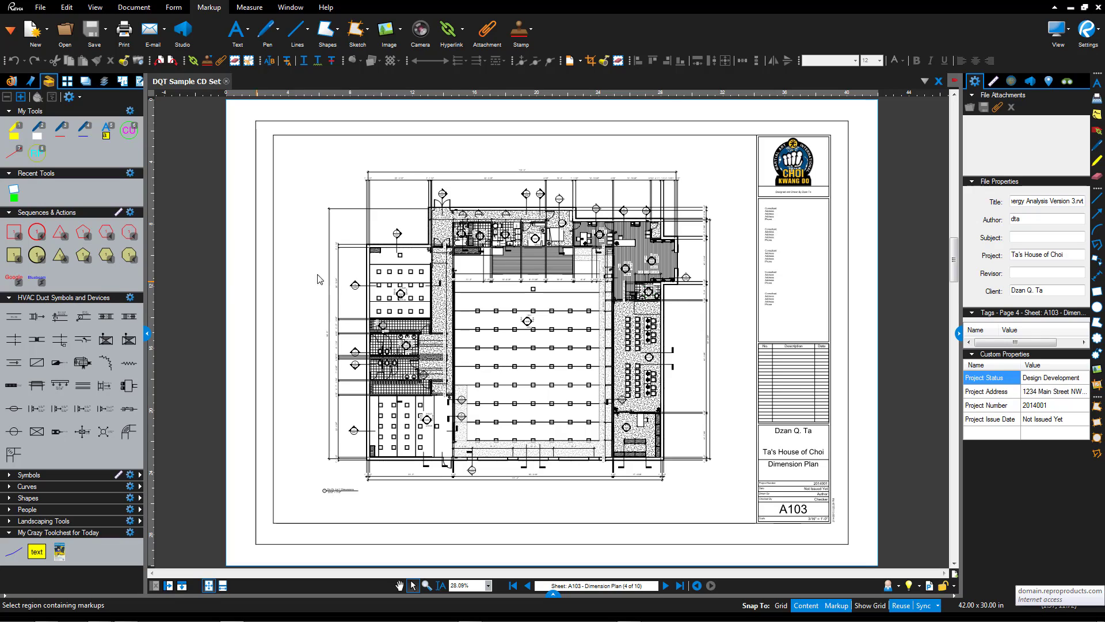
Step: Zoom in and number five ceiling fixtures 1–5 with the red Square sequence tool on sheet A103
scroll(334, 276, up, 6)
scroll(375, 253, up, 3)
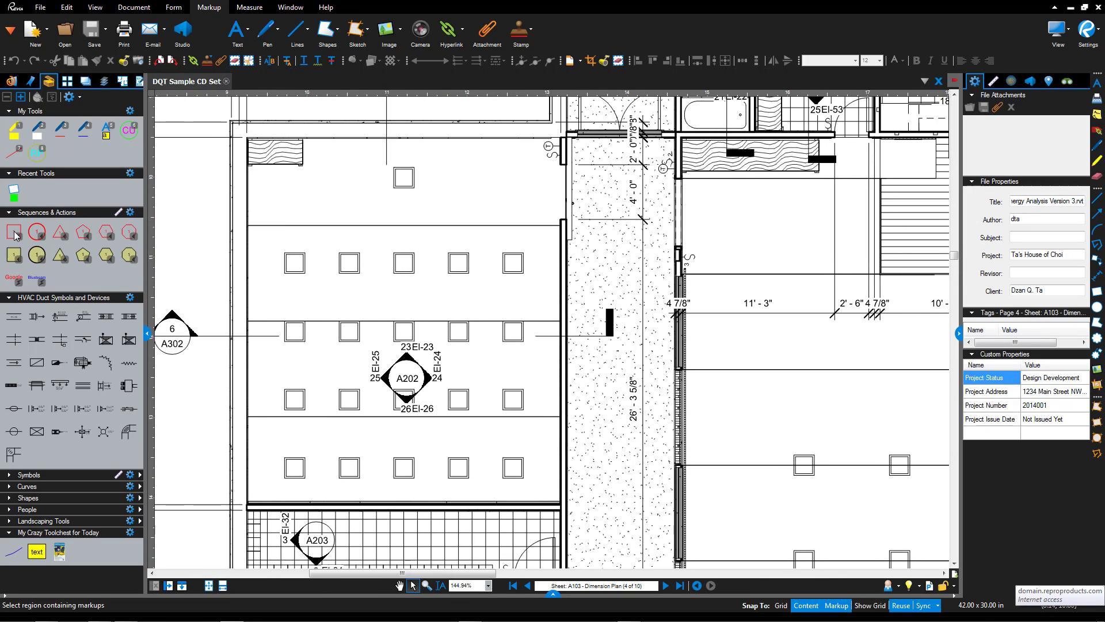
click(14, 233)
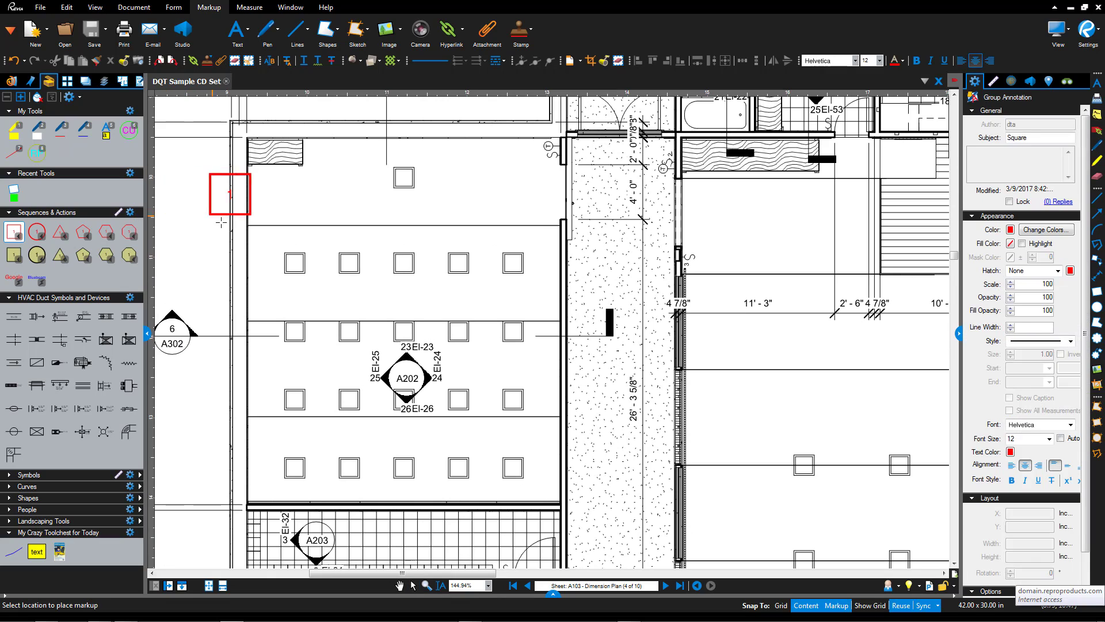
click(273, 279)
click(330, 280)
click(384, 280)
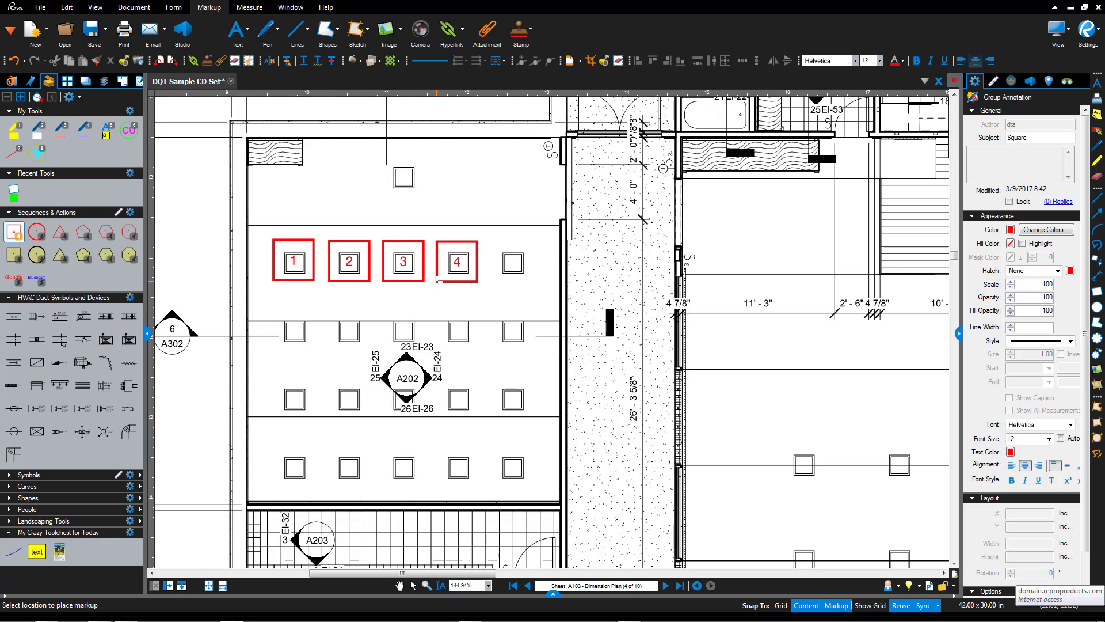
click(437, 282)
click(492, 282)
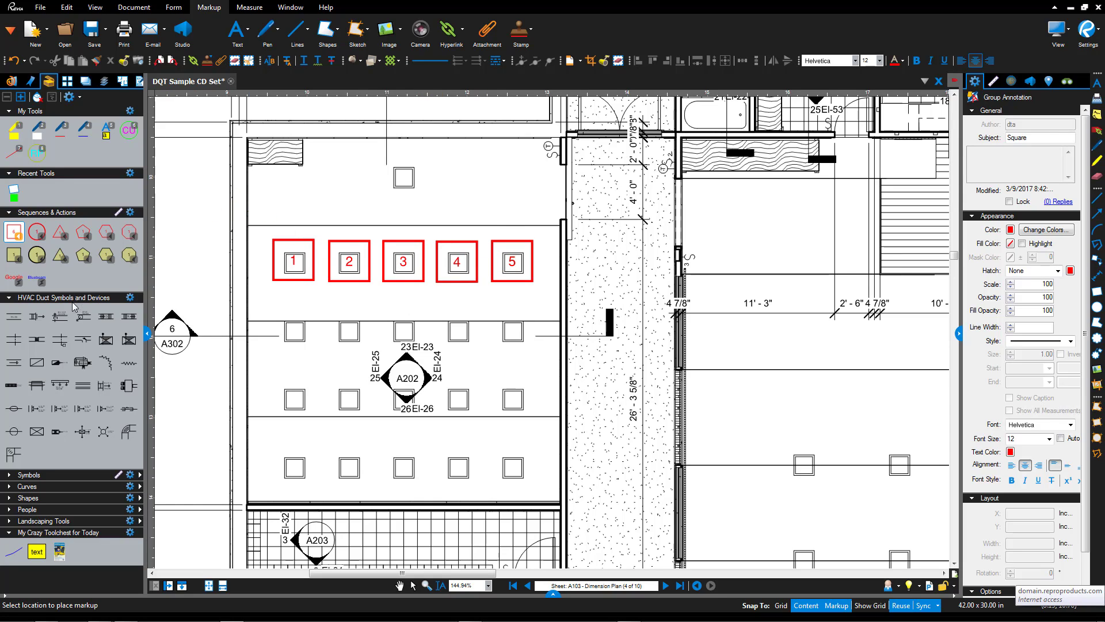
Step: From Symbols, place a red wall elevation symbol and a numbered delta triangle below the squares
click(9, 298)
click(9, 310)
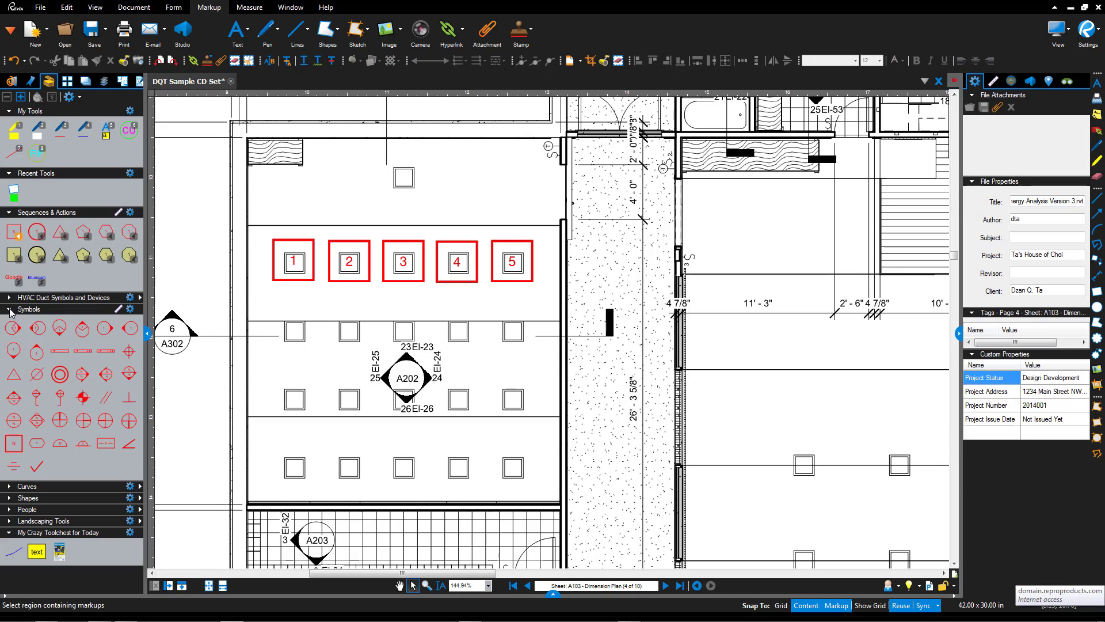
click(13, 328)
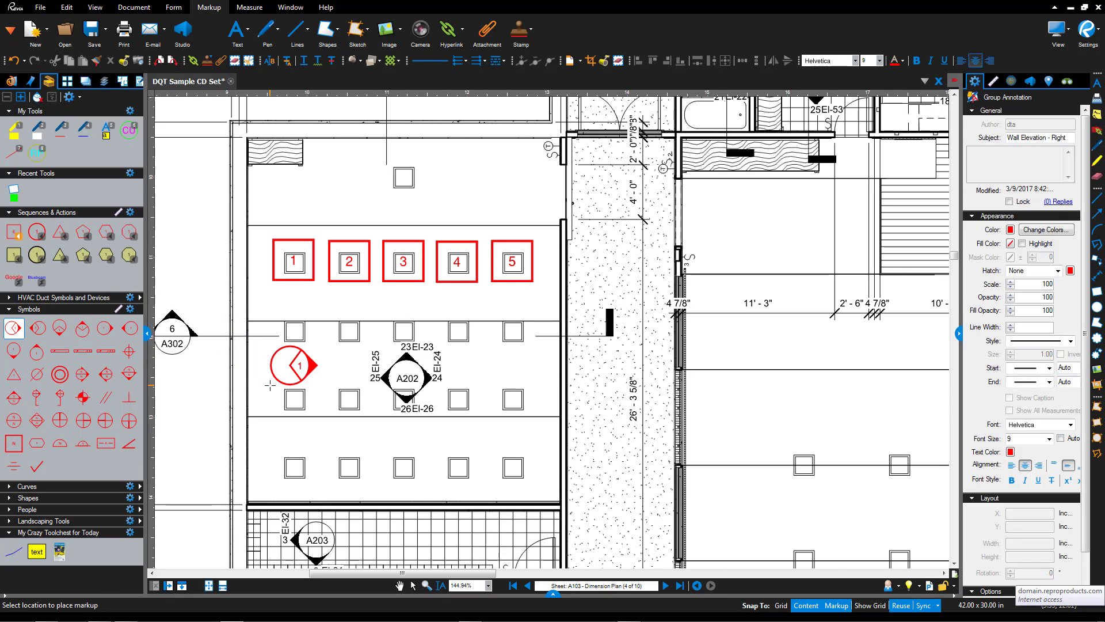
click(294, 366)
click(13, 375)
click(346, 360)
Step: From Curves, place a rounded rectangle and a curved arrow pointing into it
click(9, 310)
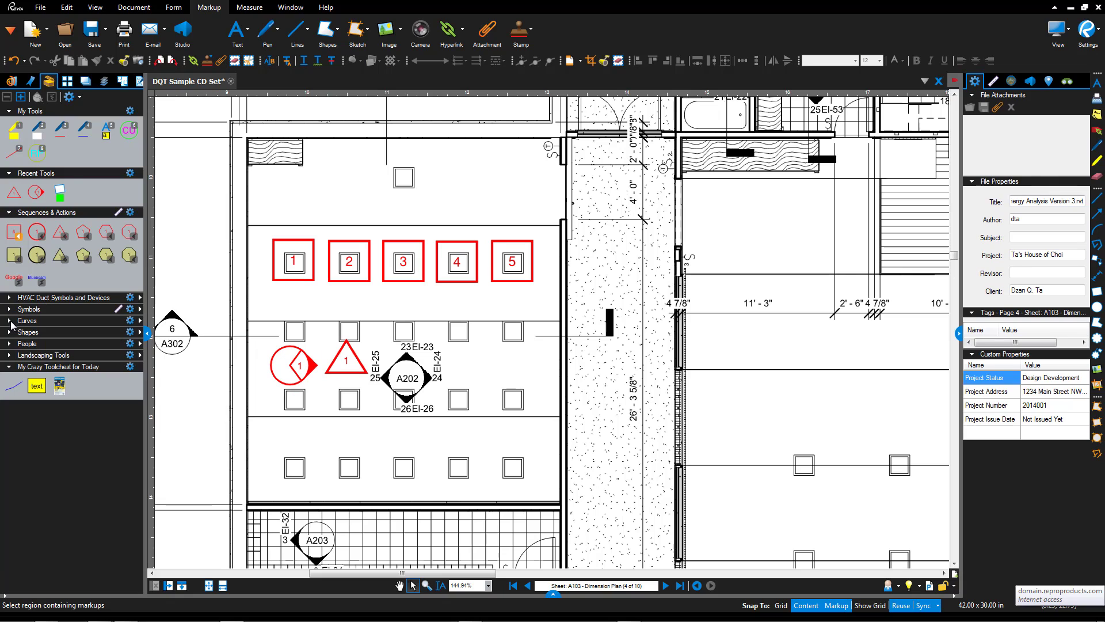
click(10, 322)
click(13, 349)
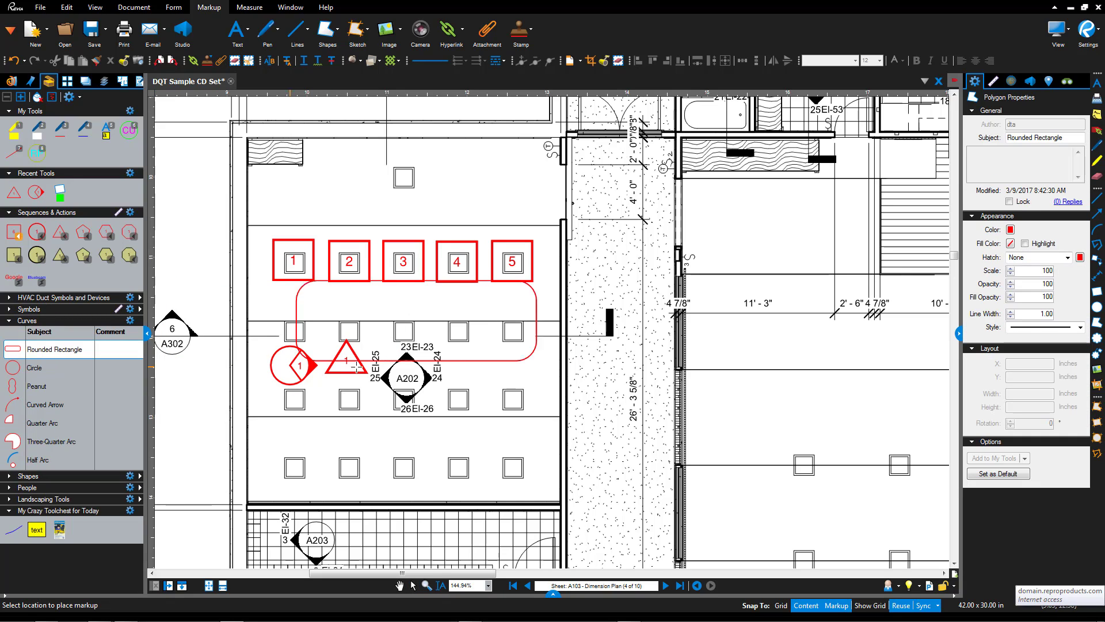
click(694, 414)
click(18, 403)
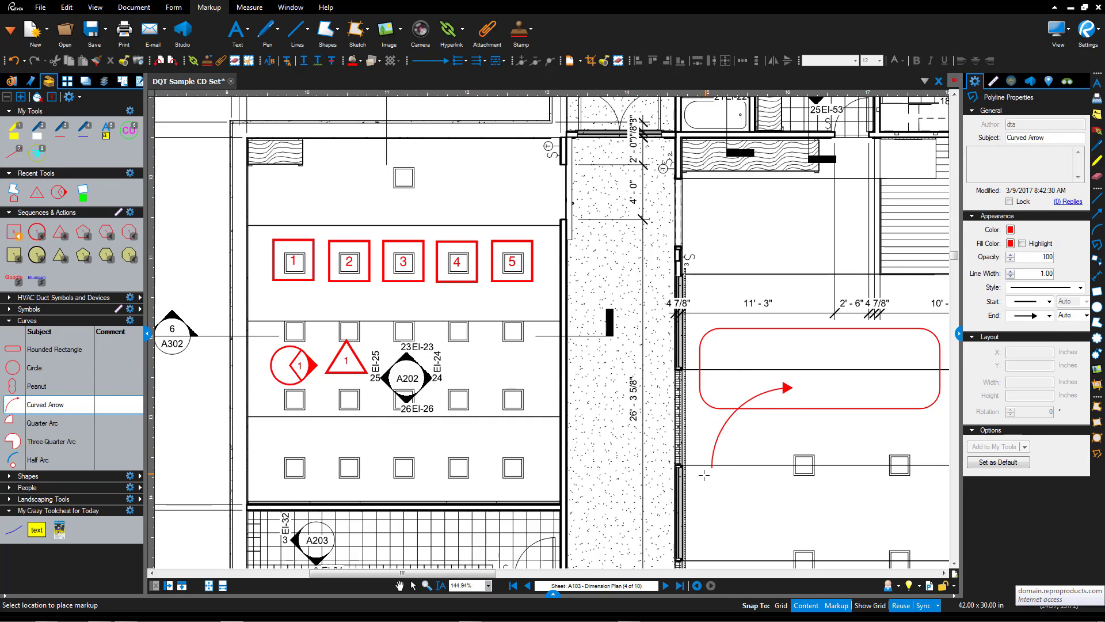
click(710, 506)
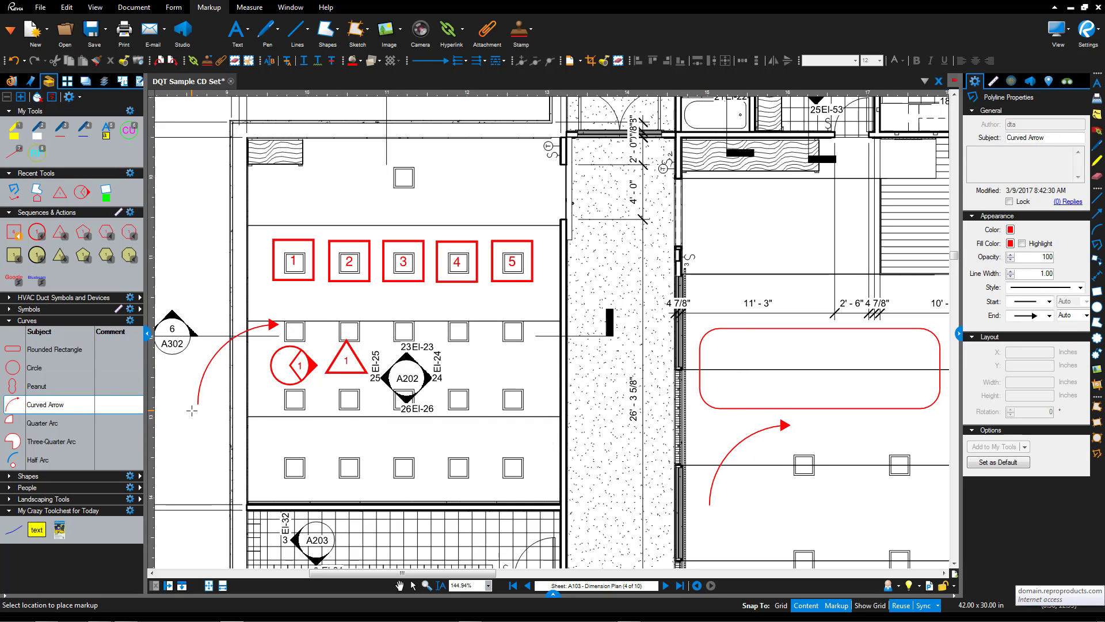
Step: Show and close the Markups list, then collapse Curves, Sequences & Actions, Recent Tools and My Tools
click(552, 593)
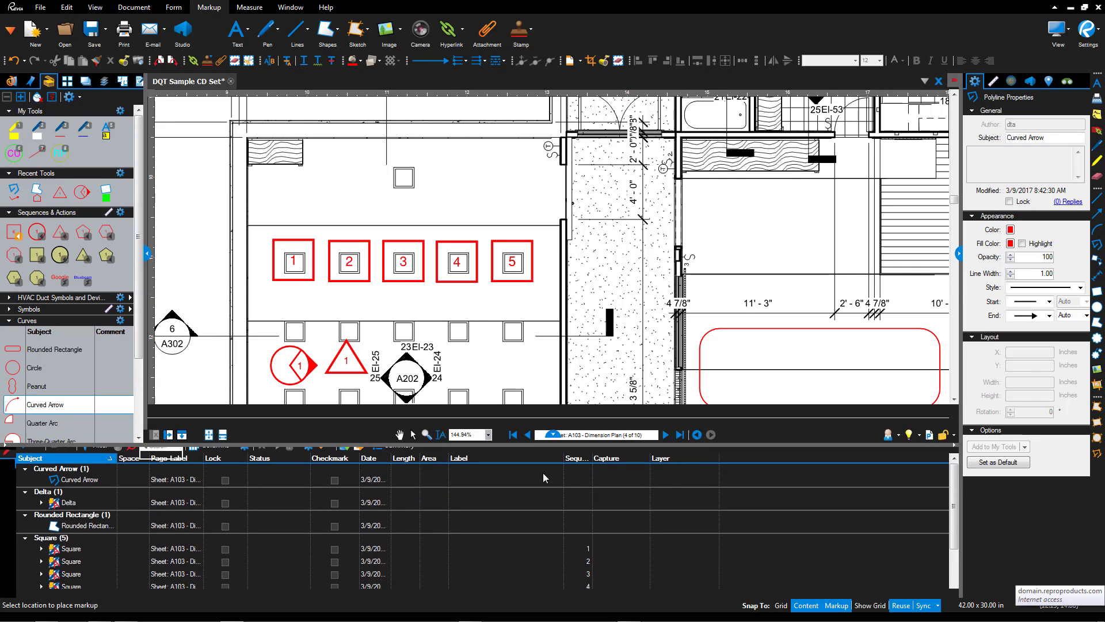
click(546, 430)
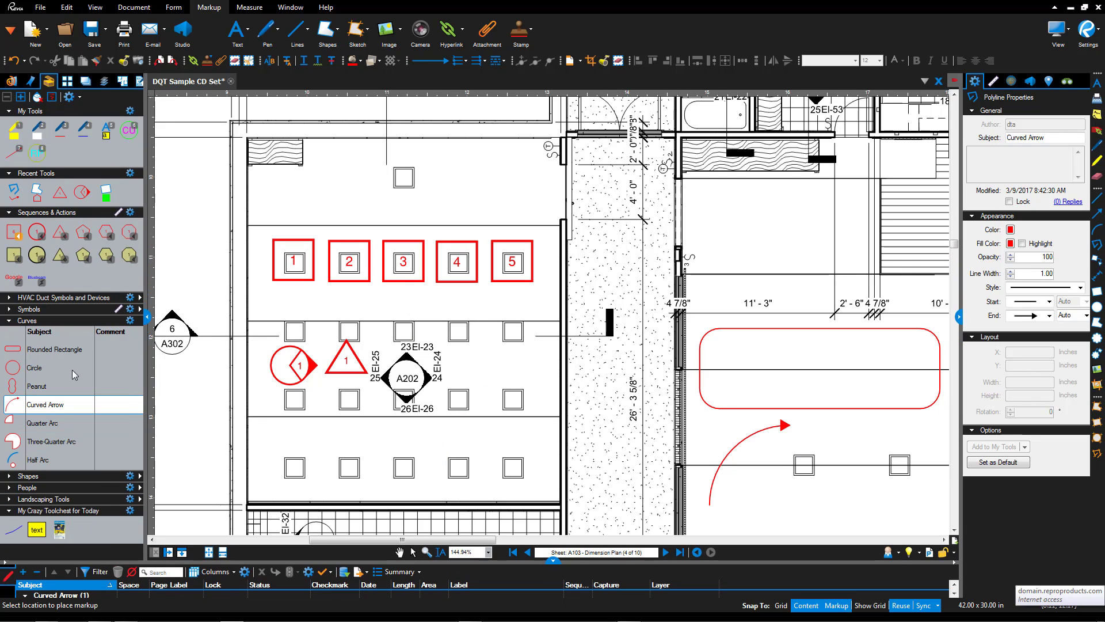
click(9, 321)
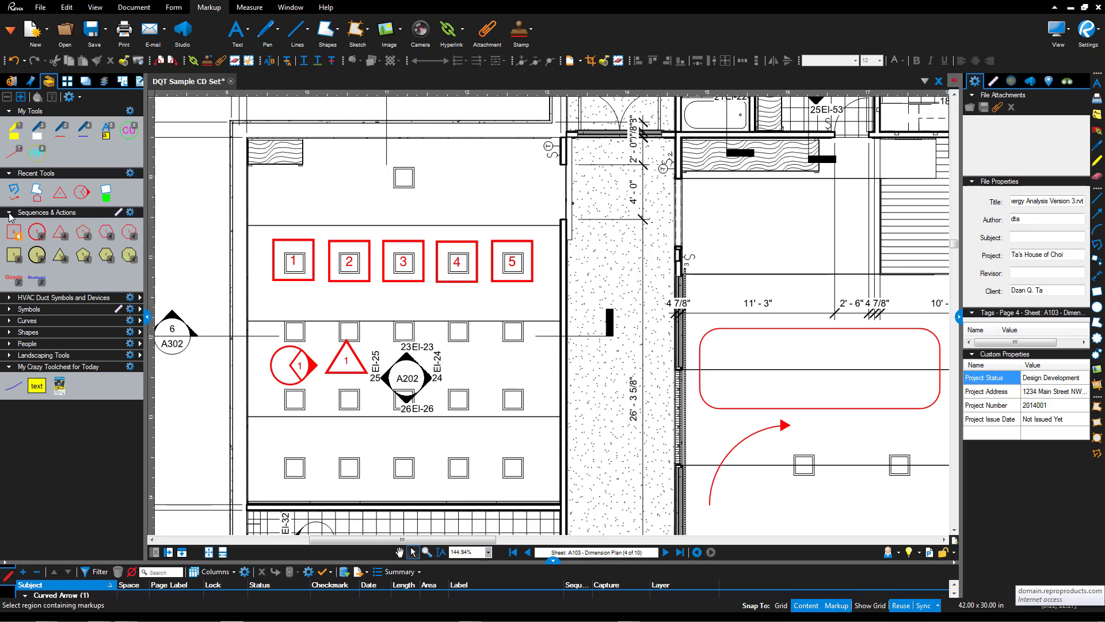
click(9, 213)
click(9, 173)
click(10, 111)
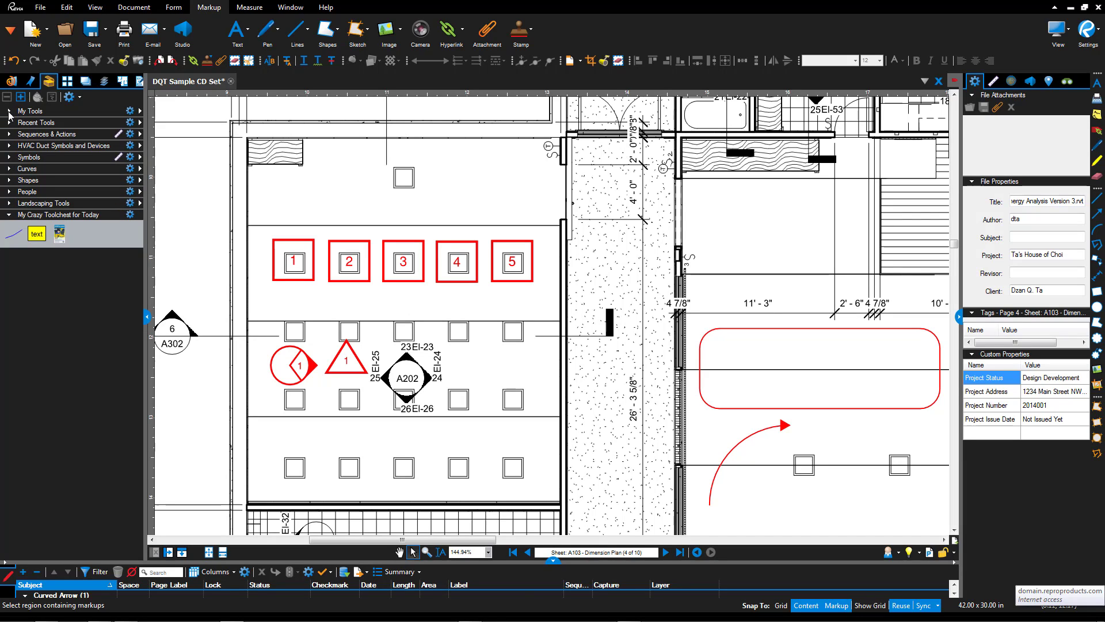
Step: In Manage Tool Sets, widen the Name column and toggle Turkey Feast Homecoming on, then back off
click(69, 98)
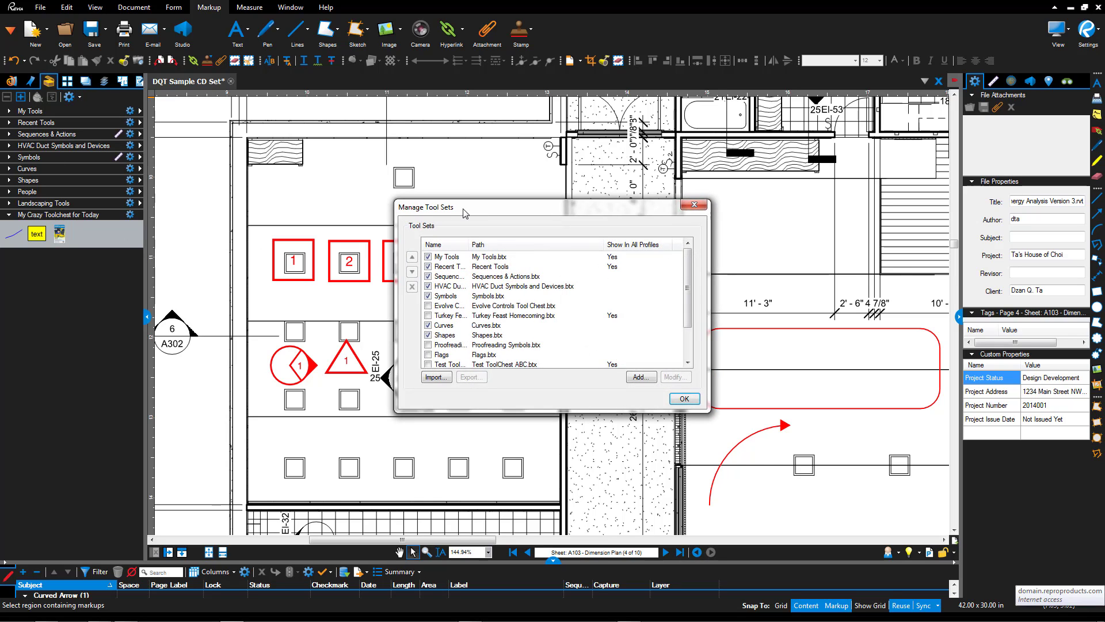
drag(469, 244, 536, 241)
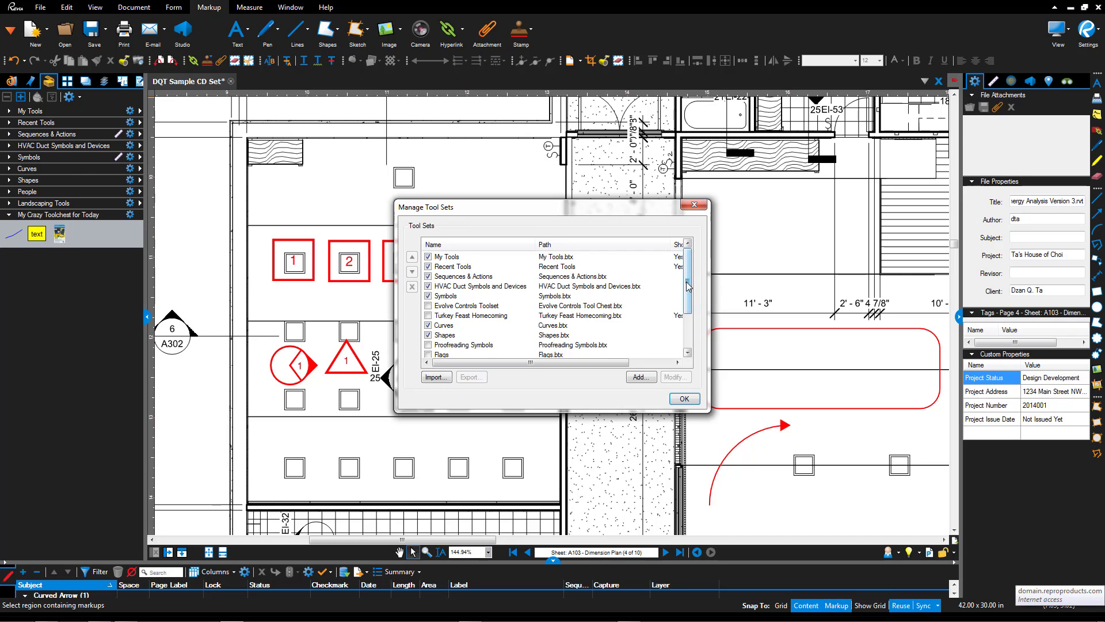
drag(688, 285, 689, 299)
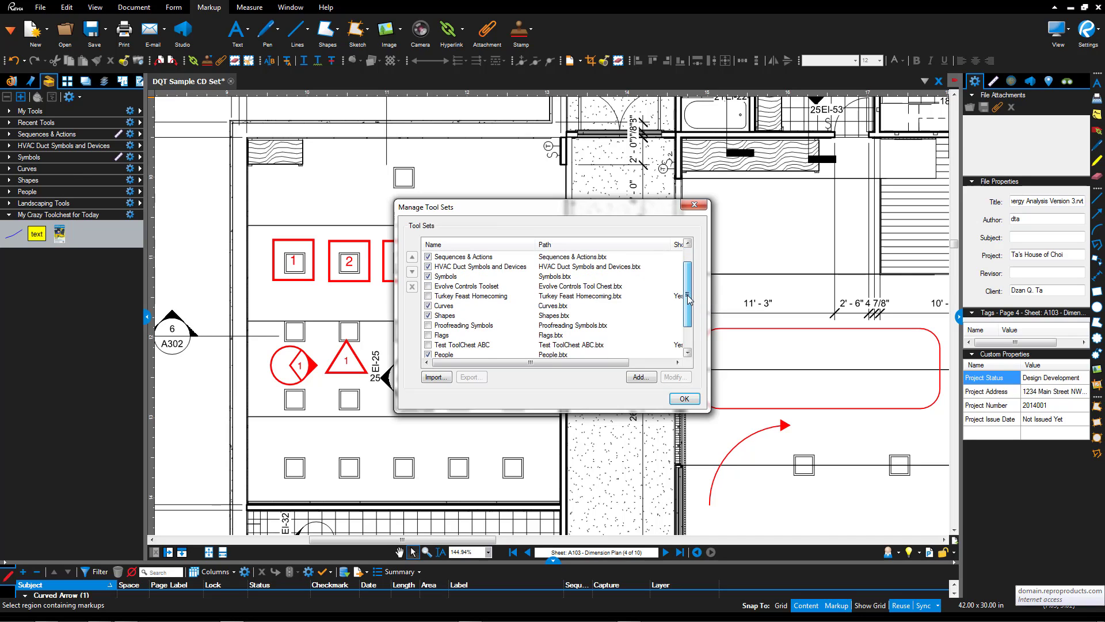
click(428, 297)
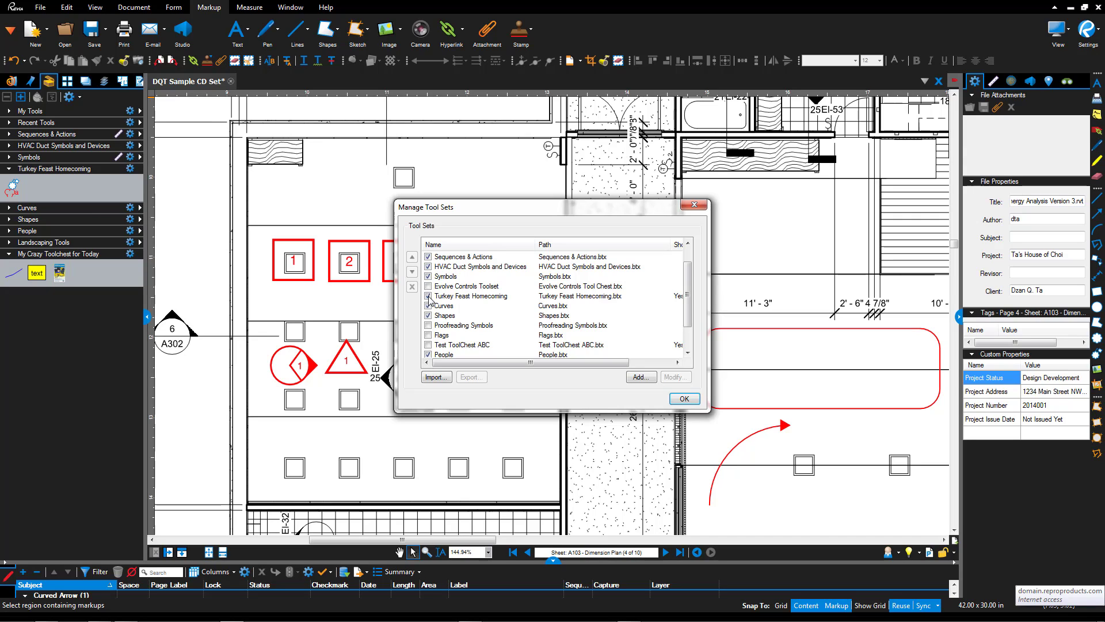
click(428, 297)
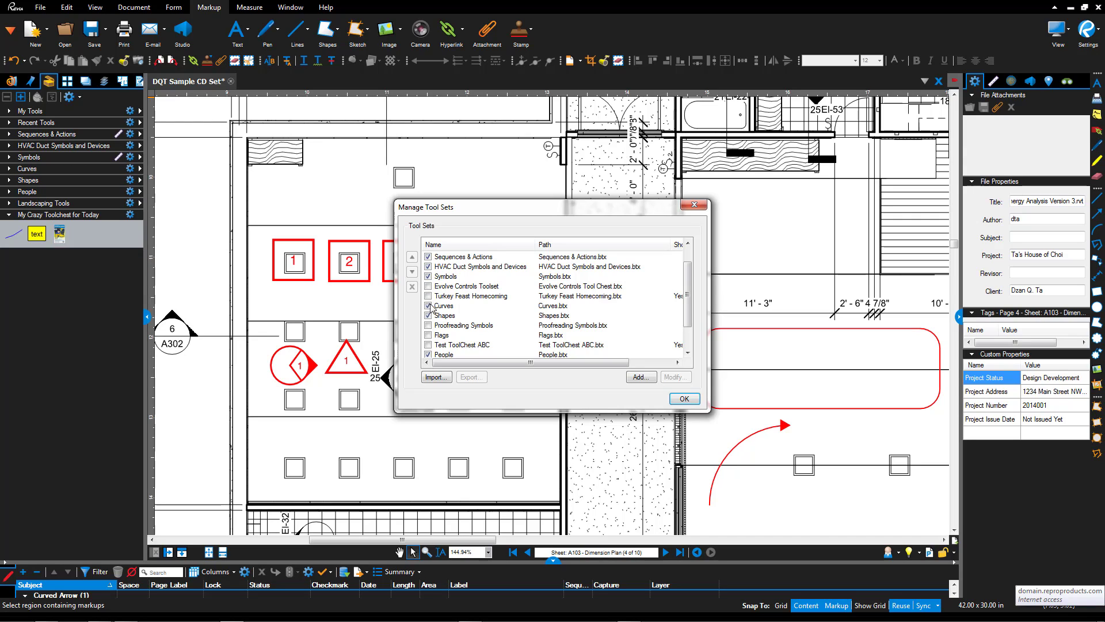
Step: Import Trees.btx from F:\Bluebeam Revu\Bluebeam Revu Demos\Revu 2015\Sample Tool Sets
click(436, 378)
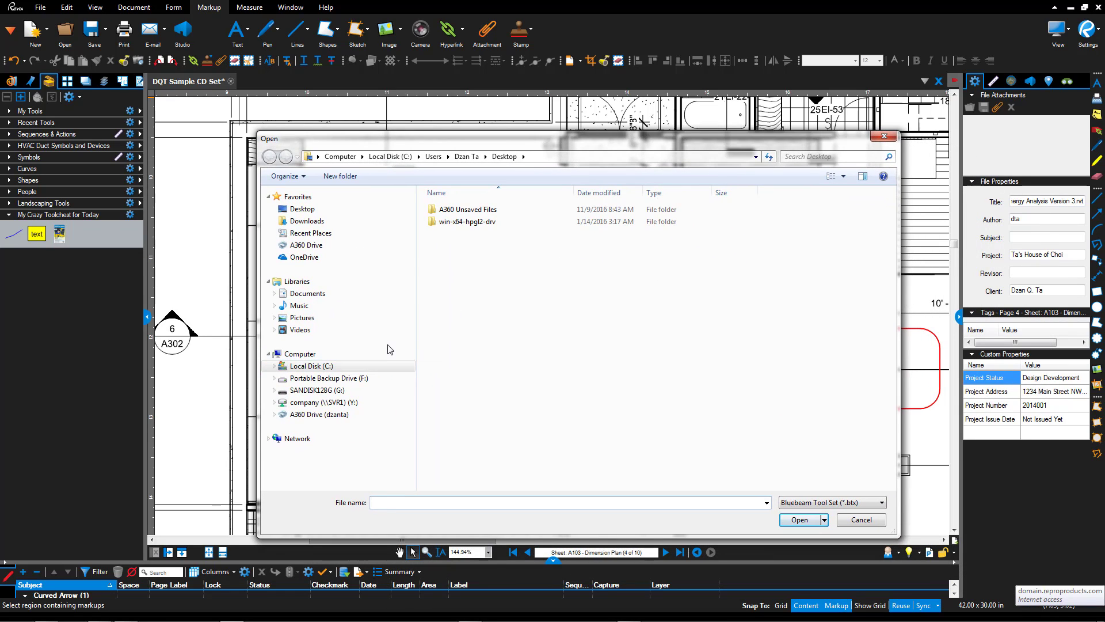
click(381, 379)
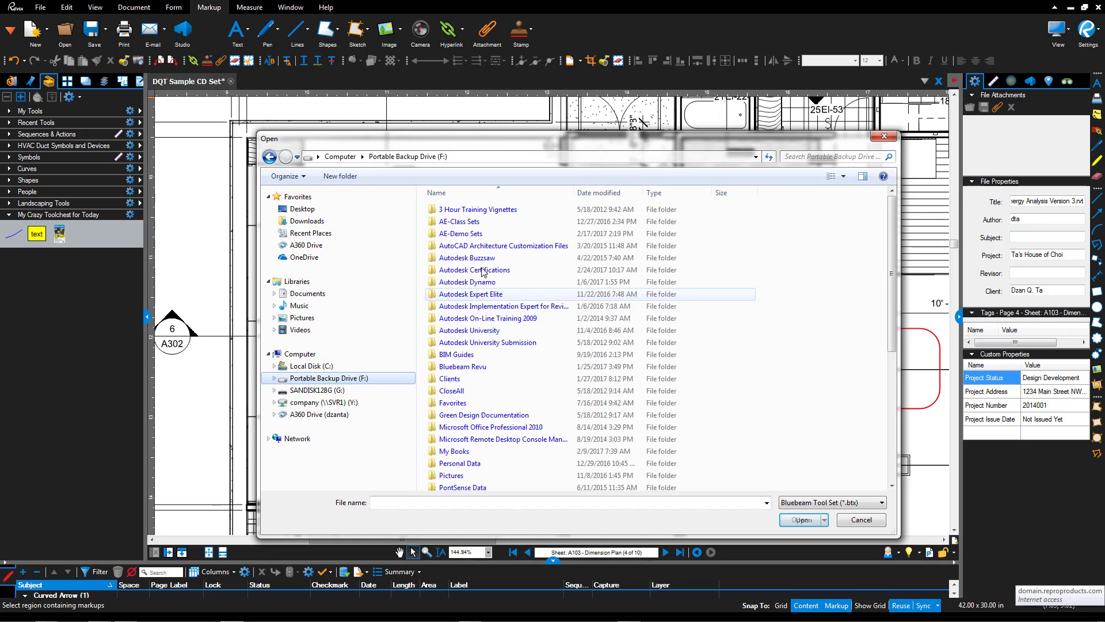
double_click(483, 369)
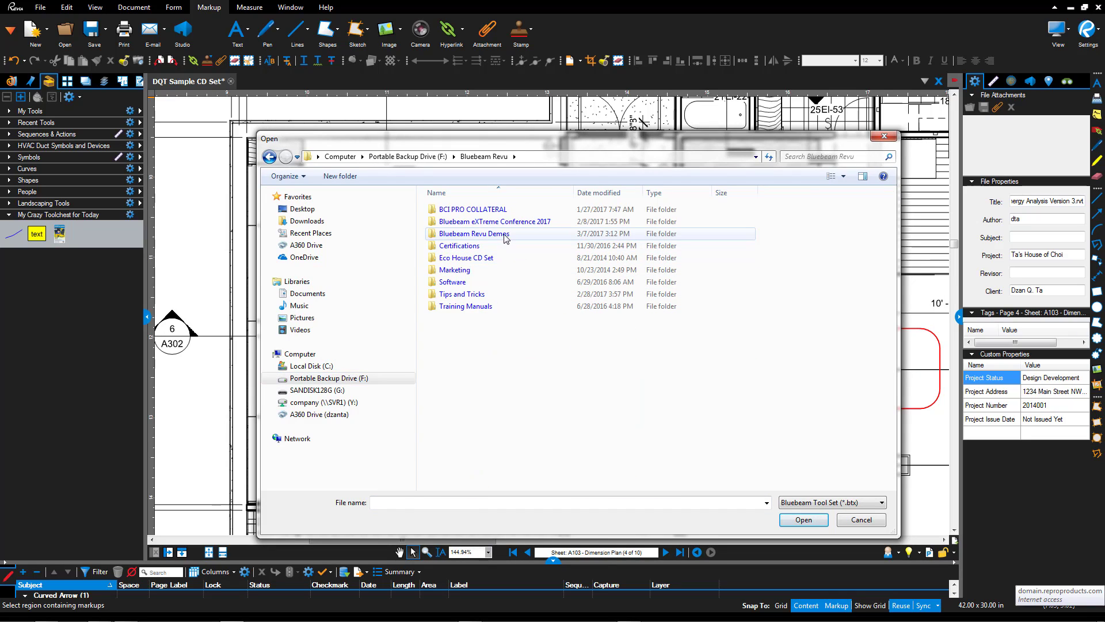
double_click(505, 238)
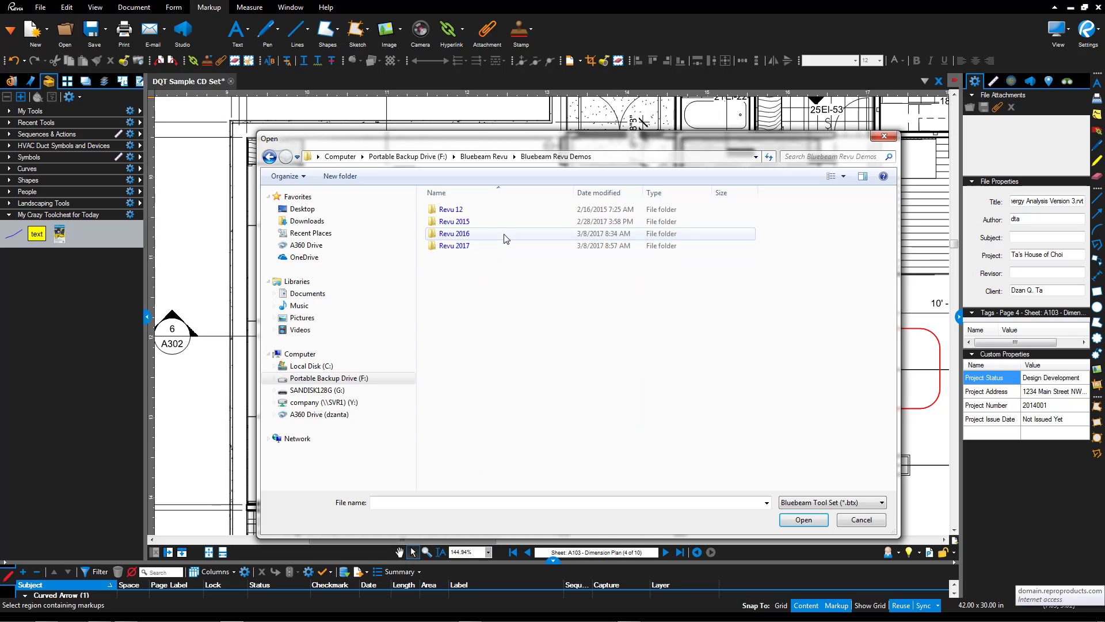
double_click(466, 223)
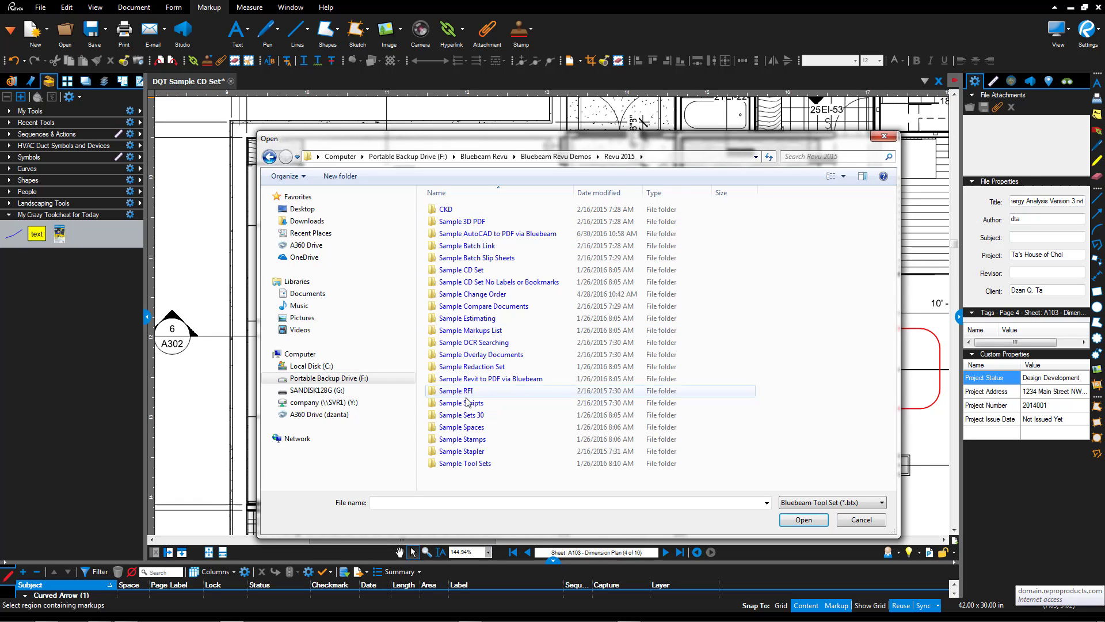
double_click(465, 463)
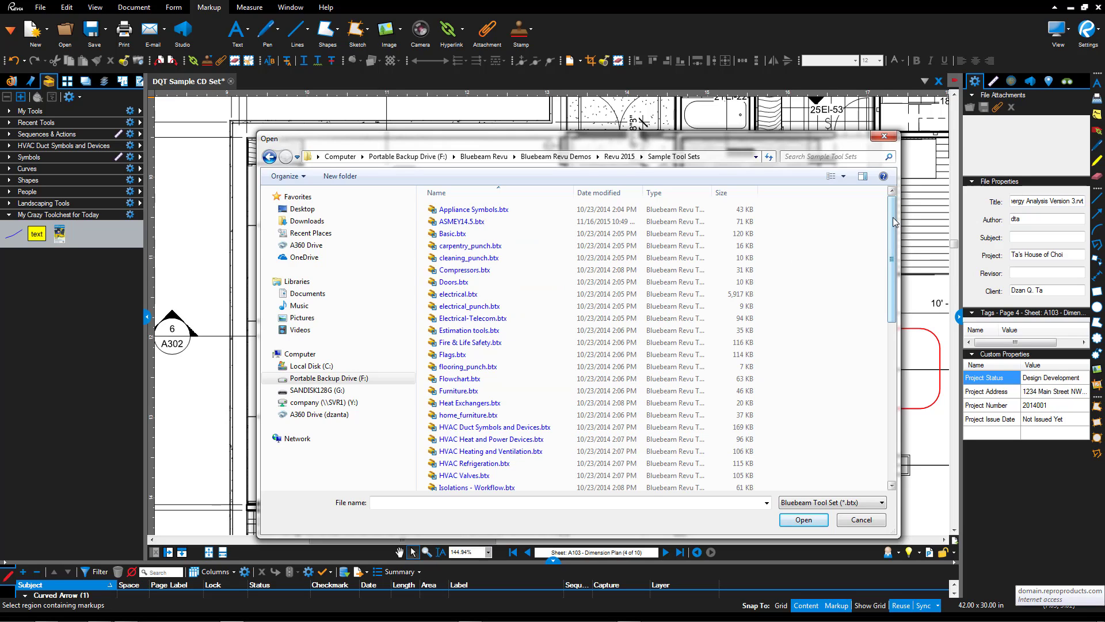
drag(895, 222, 896, 286)
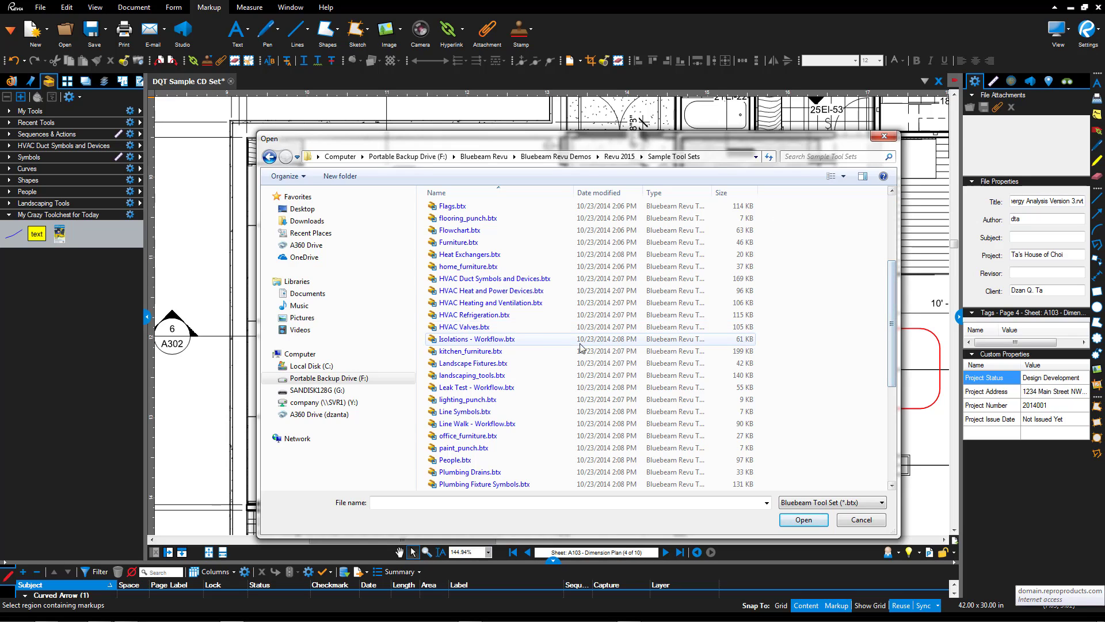
drag(891, 340, 894, 428)
click(453, 412)
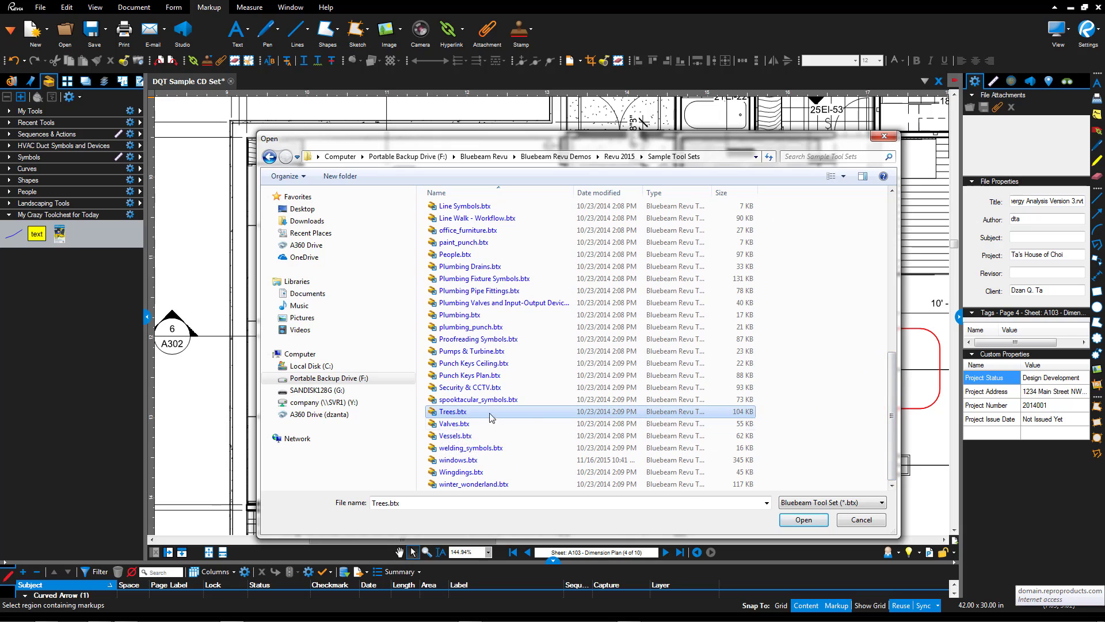
click(803, 519)
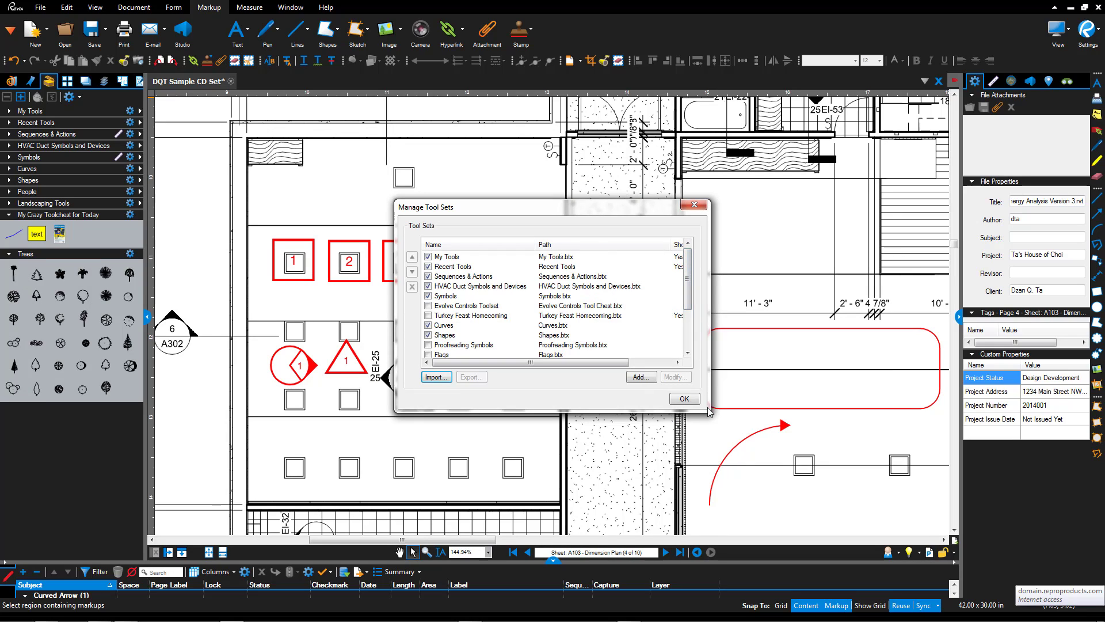
Step: Move the Trees tool set up five places to sit just below Shapes and apply
scroll(688, 277, down, 2)
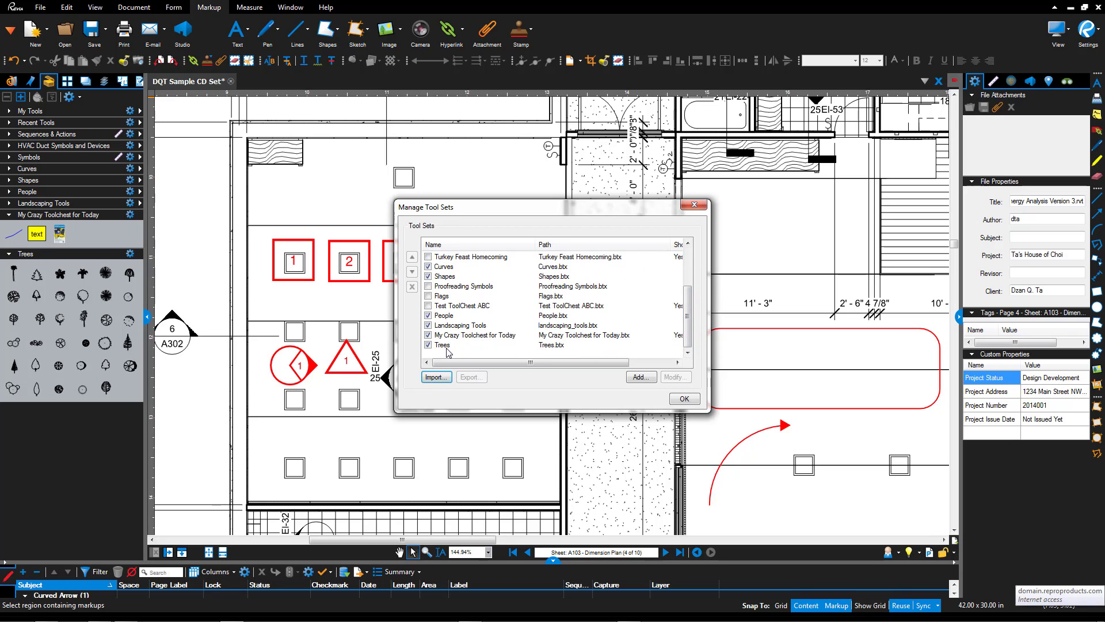
click(442, 345)
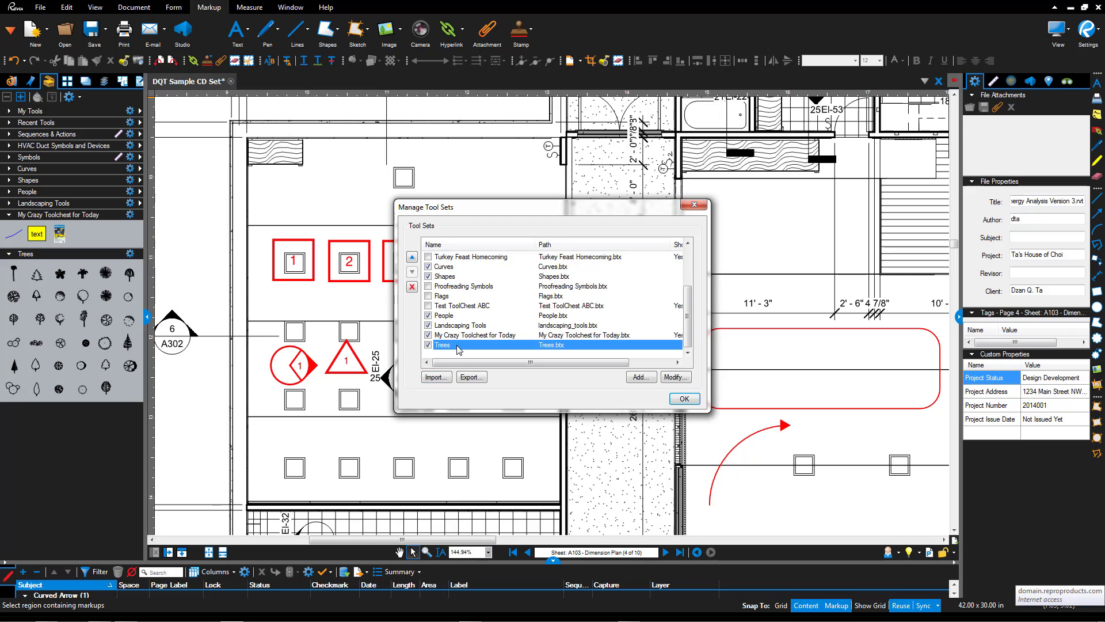
click(412, 258)
click(412, 257)
click(412, 257)
click(412, 257)
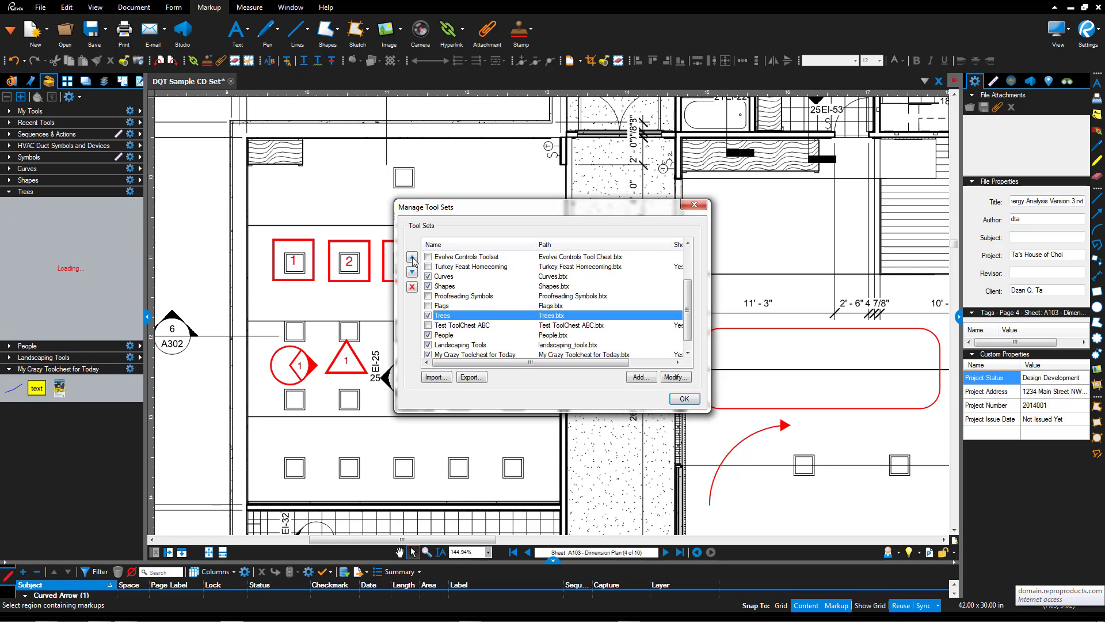
click(413, 258)
click(412, 257)
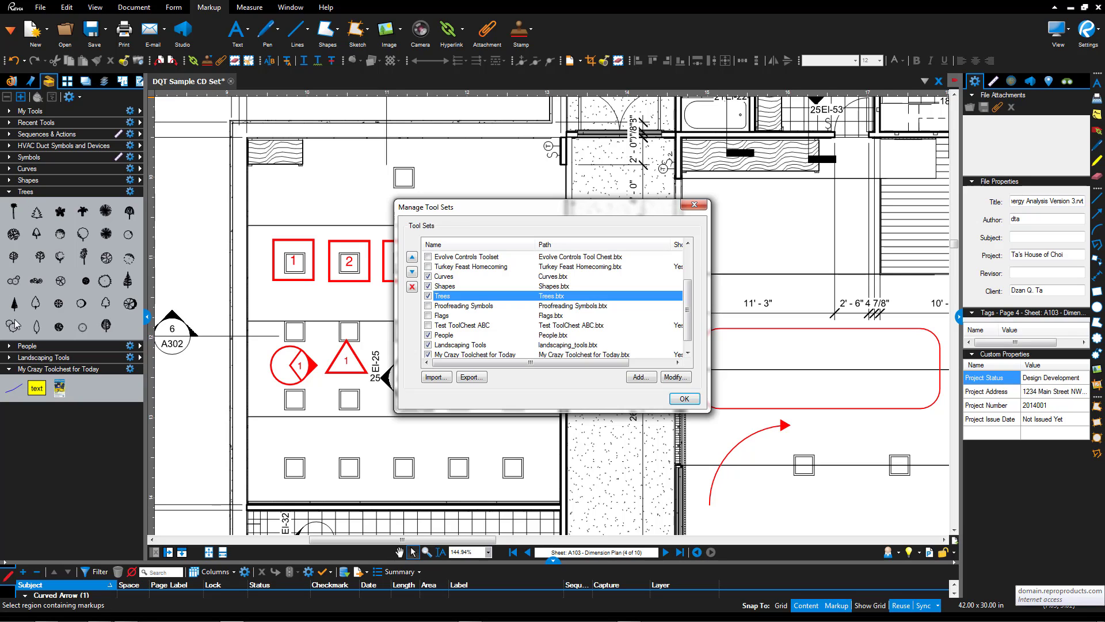
click(685, 399)
Step: Stamp five evergreen tree symbols above the red numbered squares
click(36, 212)
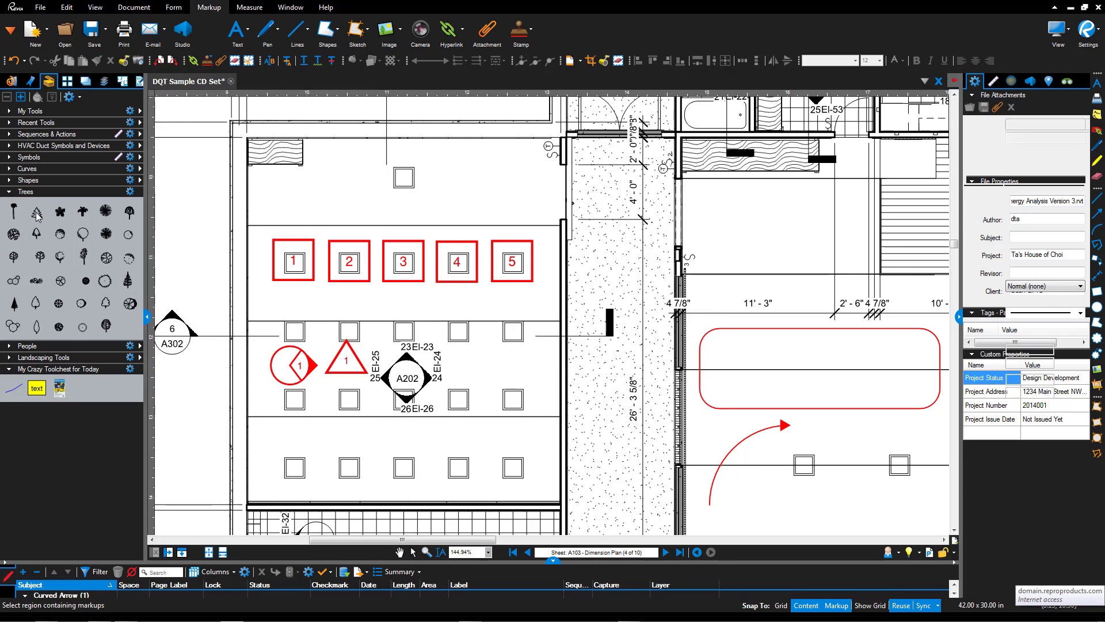
click(318, 212)
click(324, 199)
click(392, 207)
click(464, 206)
click(481, 178)
key(Escape)
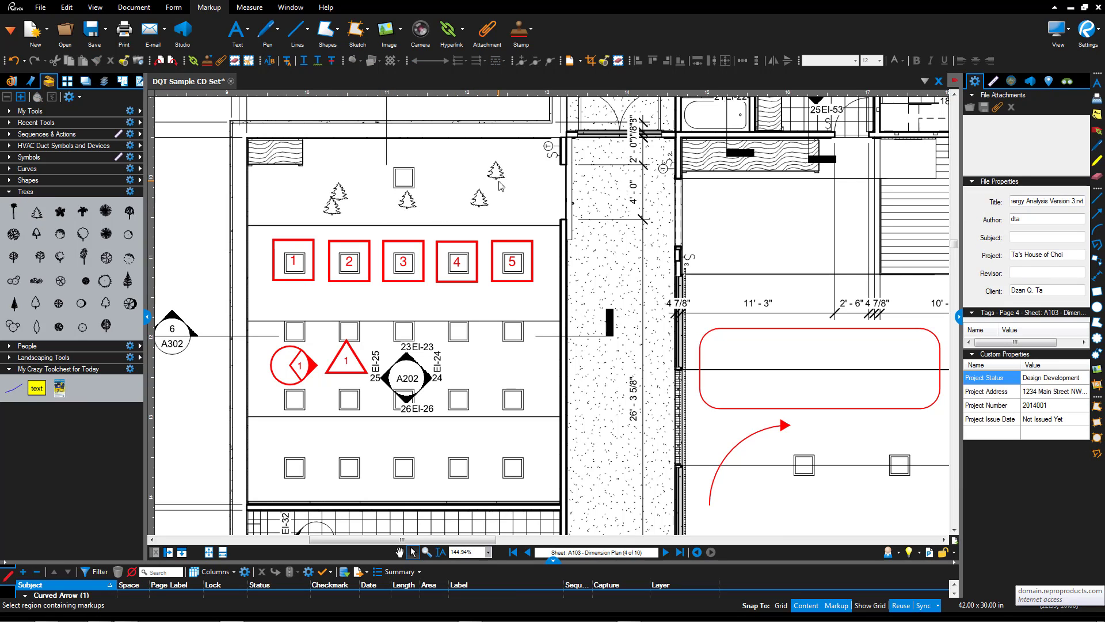
Step: Add a tool set titled Custom Toolchest ABC and save it as Custom Toolchest ABC.btx
click(73, 98)
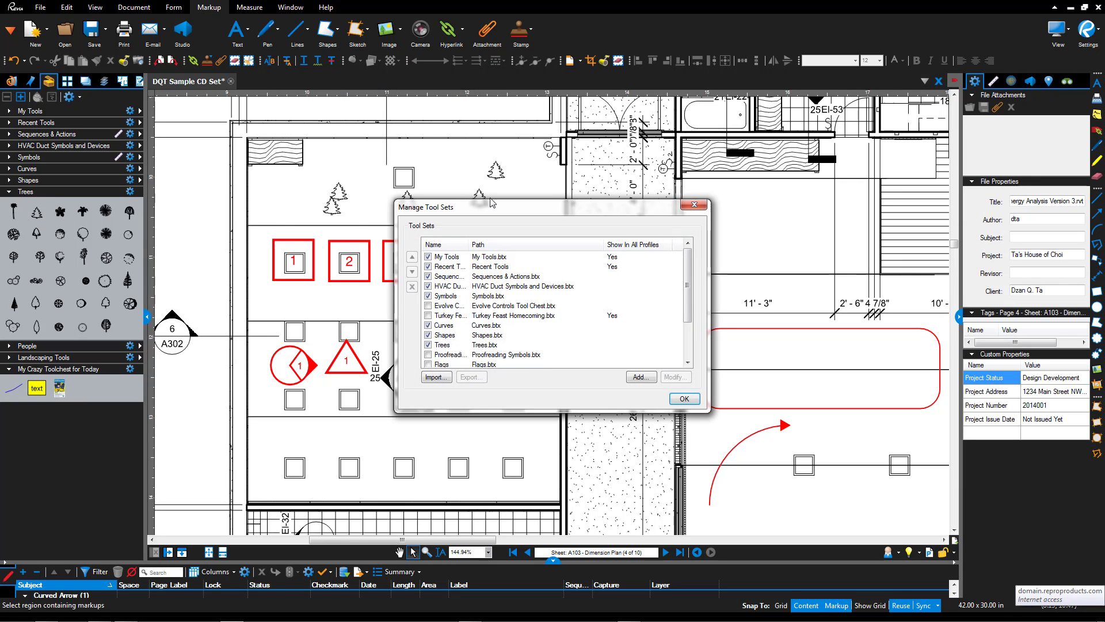
click(640, 378)
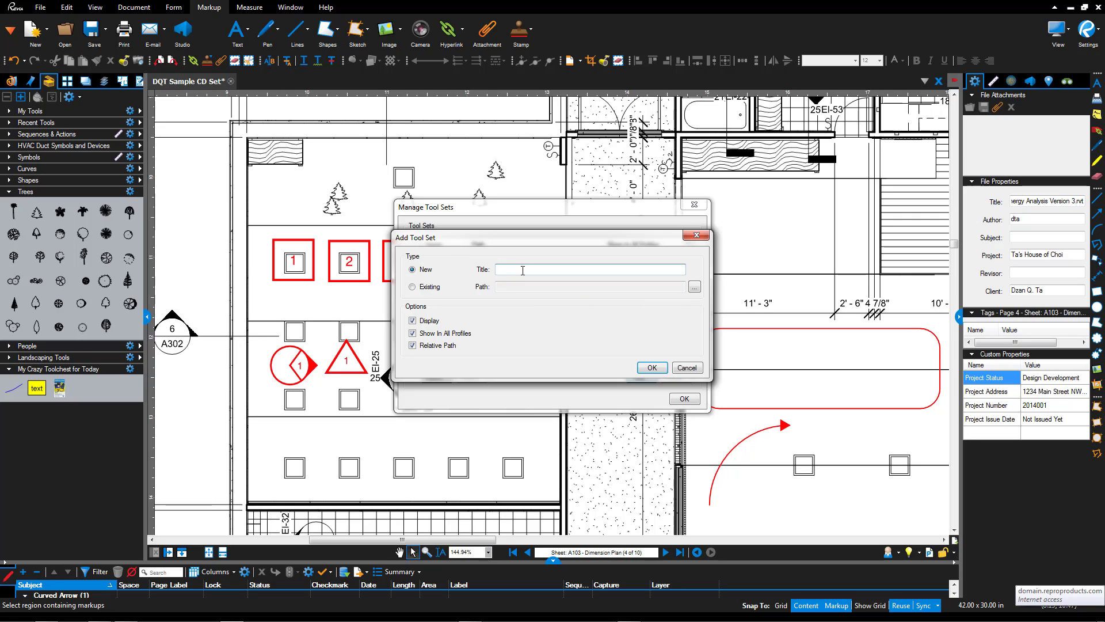
text(Custom Toolchest ABC)
click(651, 369)
drag(627, 219, 454, 98)
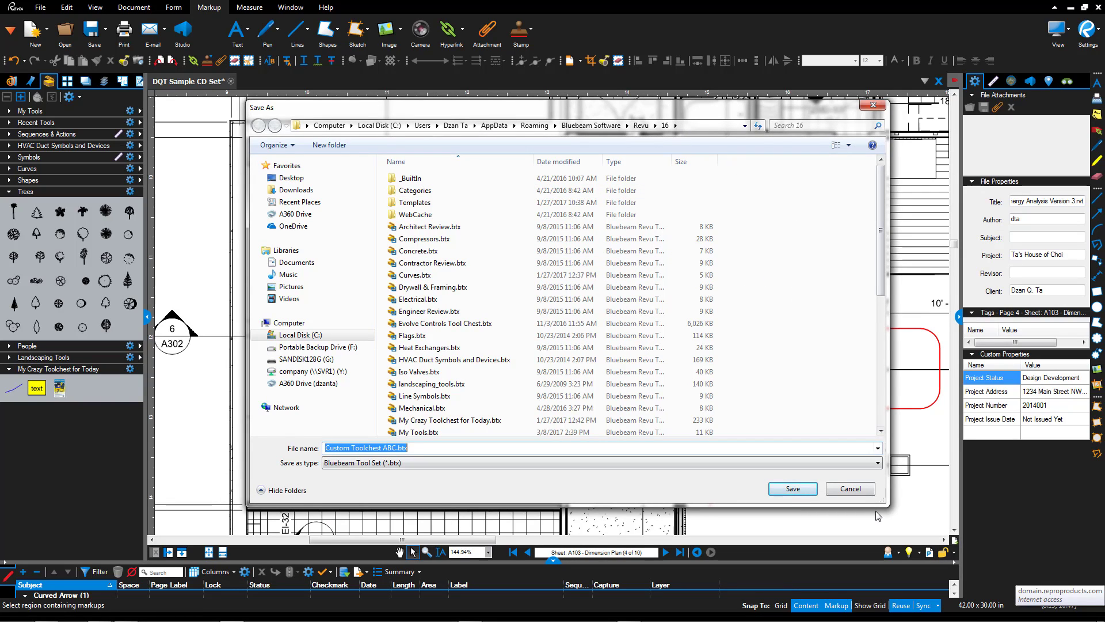
click(813, 491)
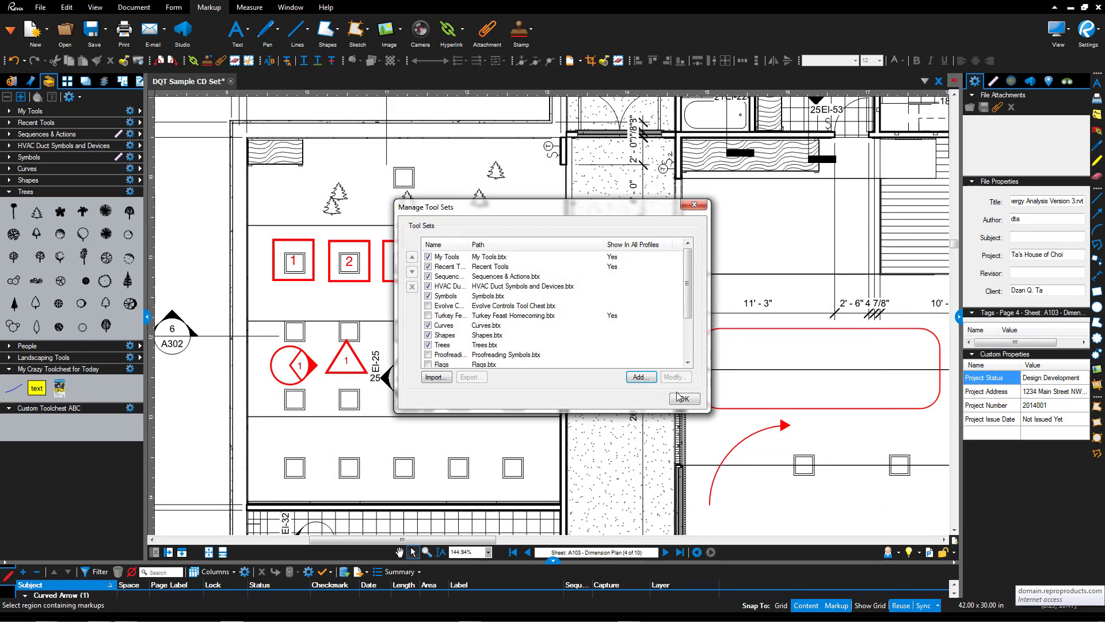
Step: Try adding red square 1 to Custom Toolchest ABC, dismissing the duplicate sequence error
click(684, 399)
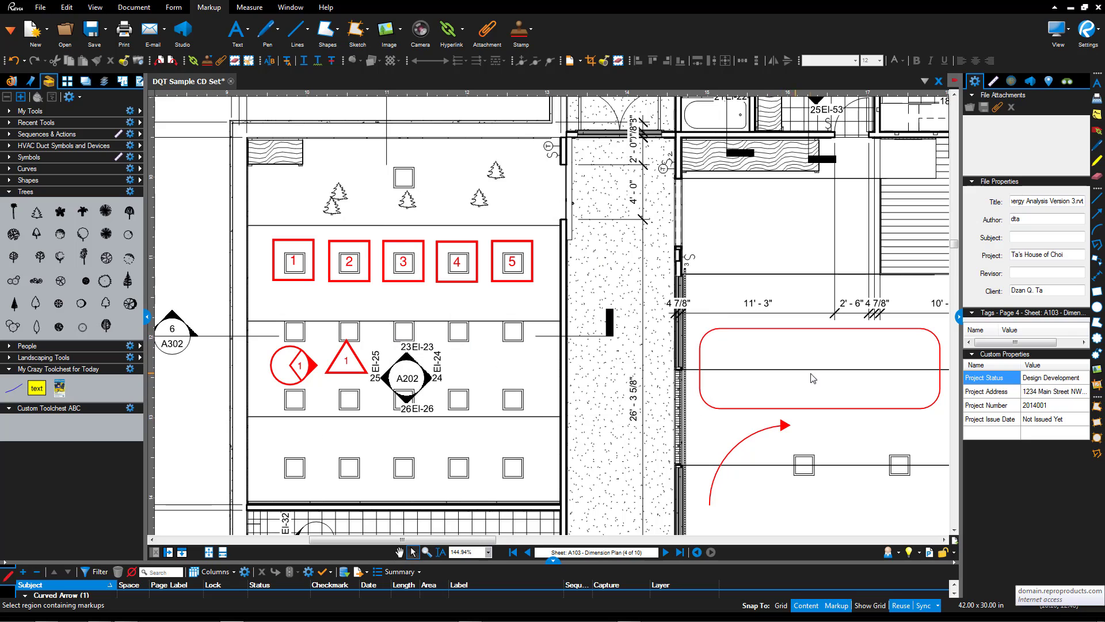
scroll(772, 380, down, 4)
drag(775, 391, 527, 334)
scroll(531, 333, down, 2)
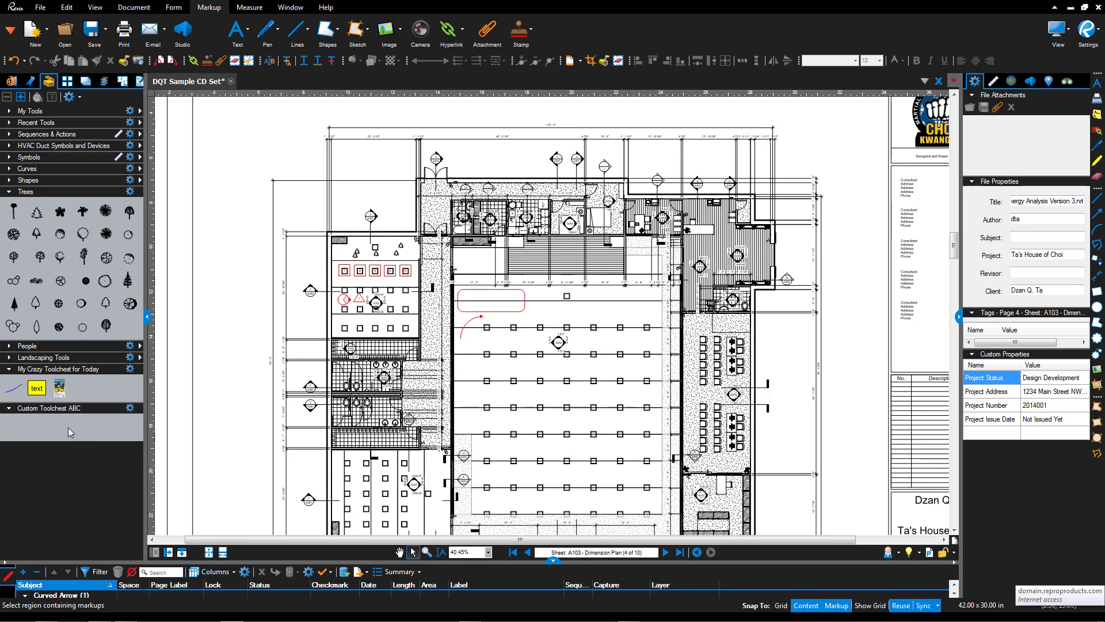
scroll(345, 270, up, 3)
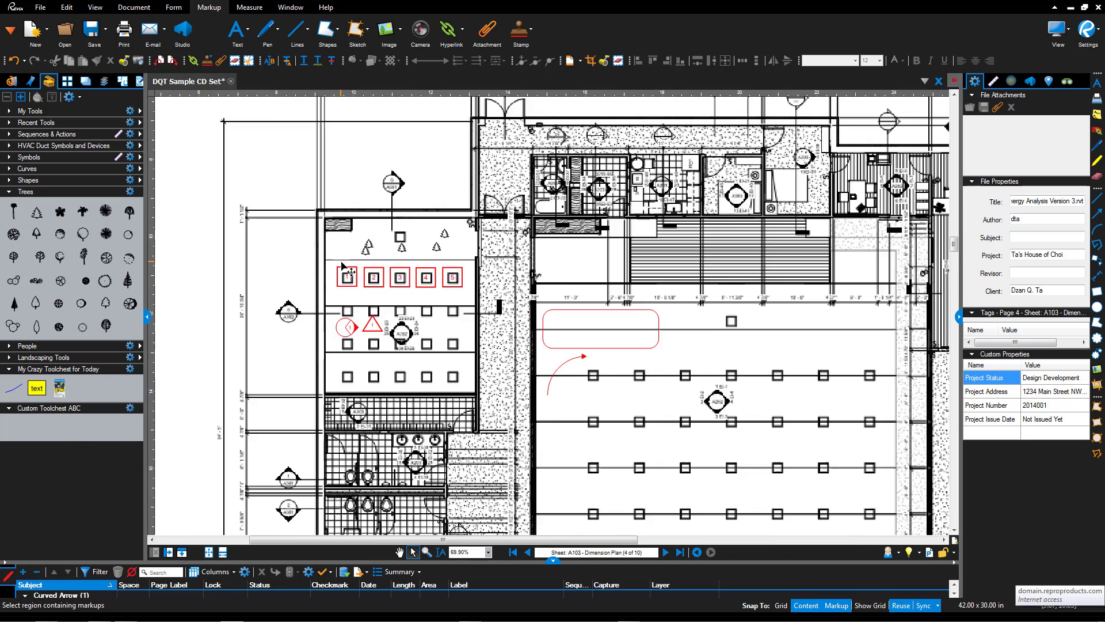
scroll(344, 267, up, 3)
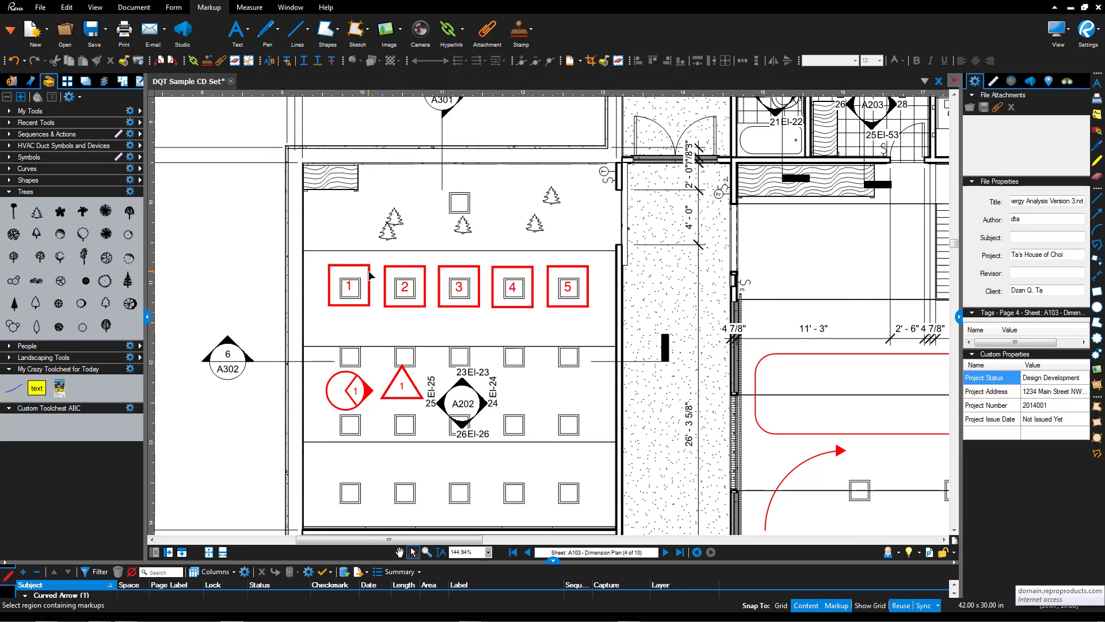
click(369, 276)
right_click(369, 275)
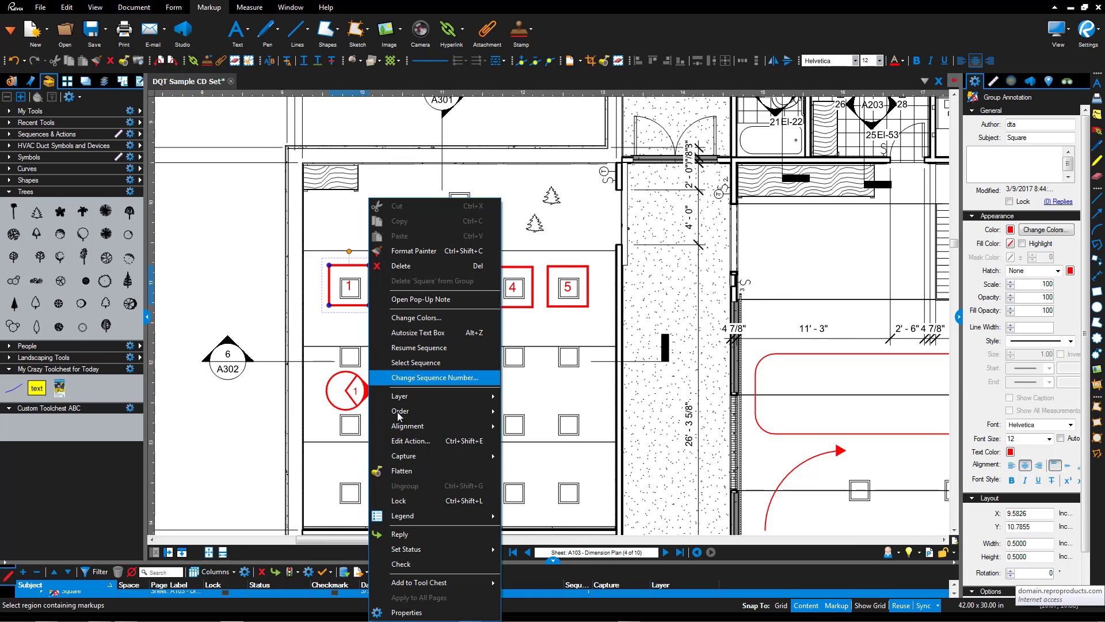
mouse_move(475, 582)
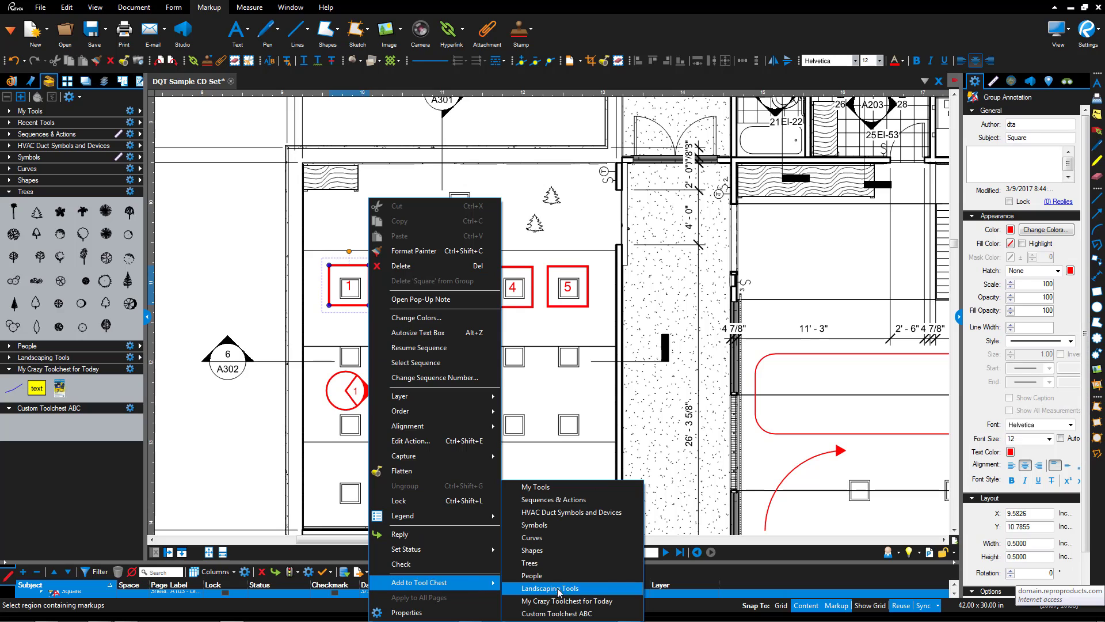
click(565, 614)
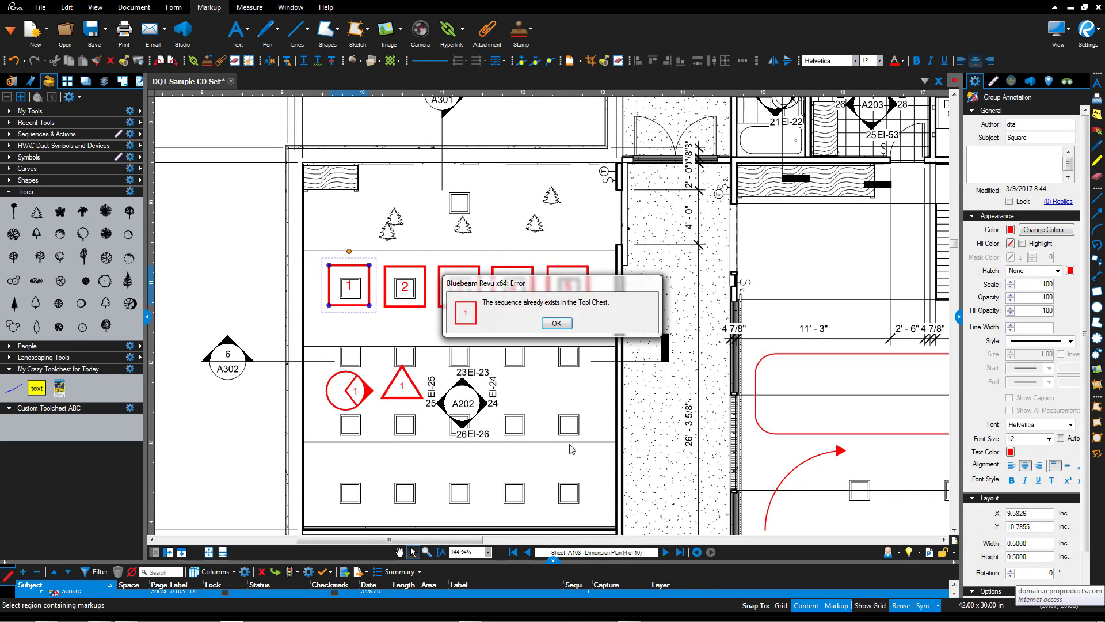
click(556, 323)
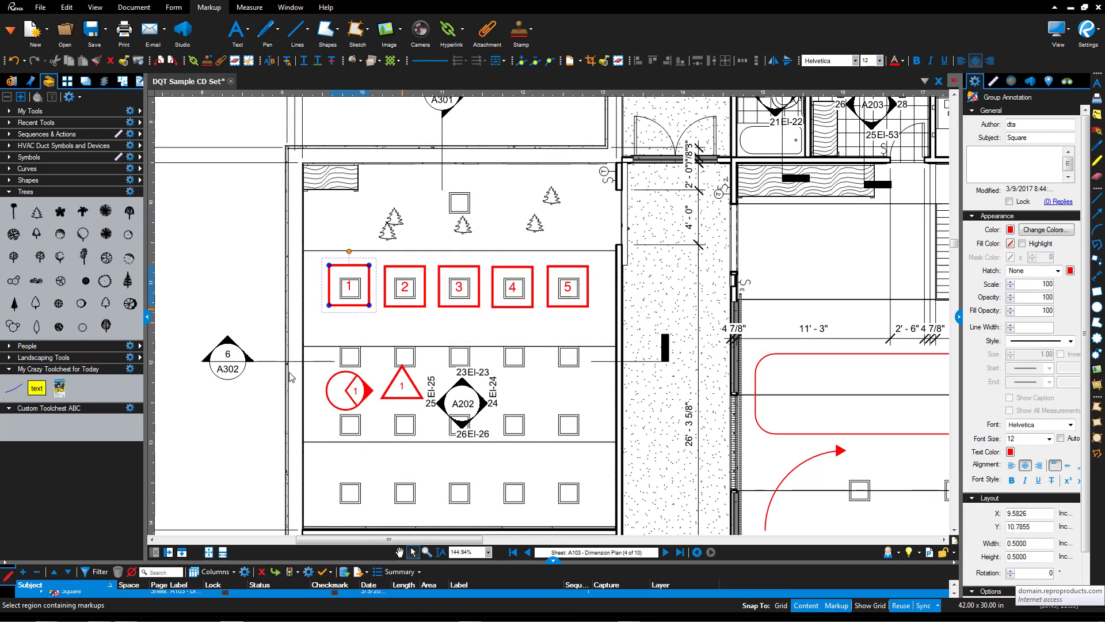
Step: Add the circular wall-elevation symbol to Custom Toolchest ABC and stamp a copy right of A202
click(8, 410)
click(8, 410)
click(363, 393)
right_click(361, 388)
key(Escape)
click(343, 412)
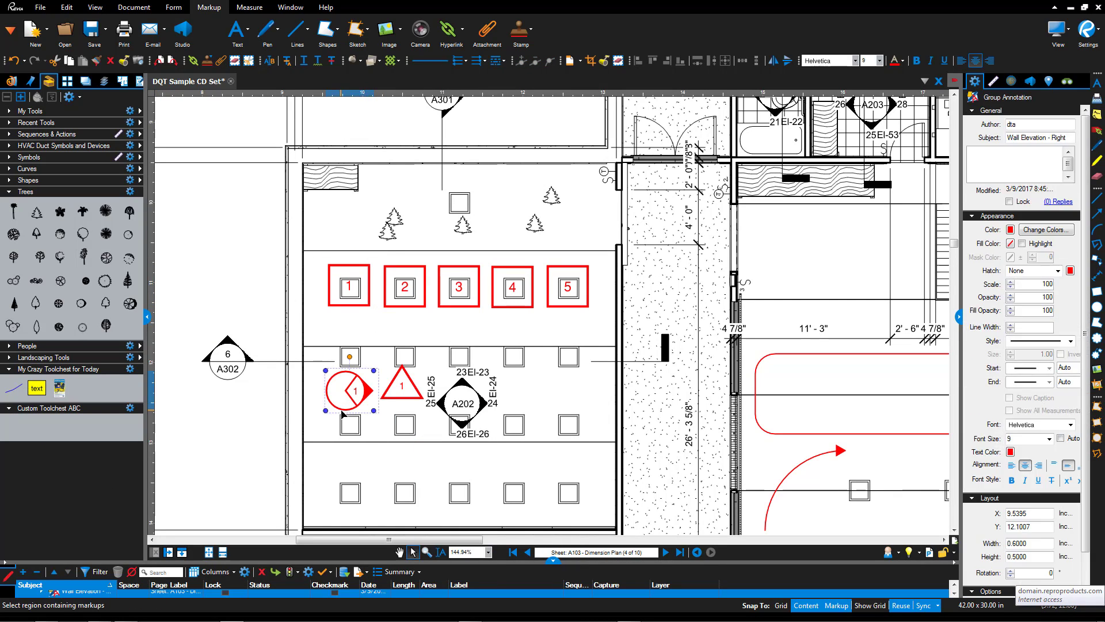
right_click(343, 414)
mouse_move(464, 588)
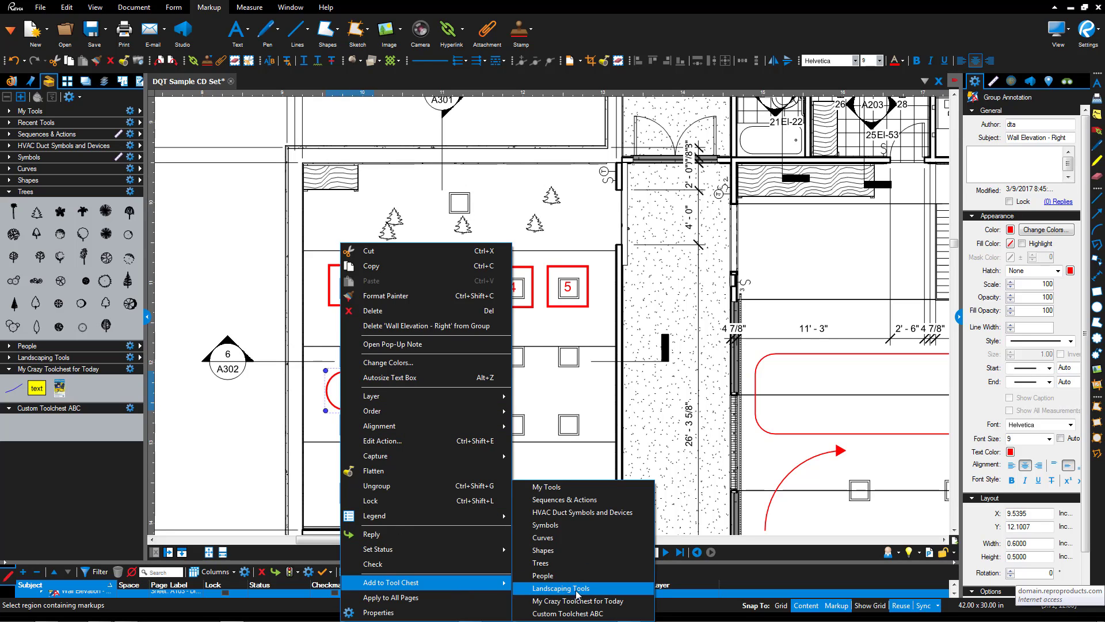
click(573, 613)
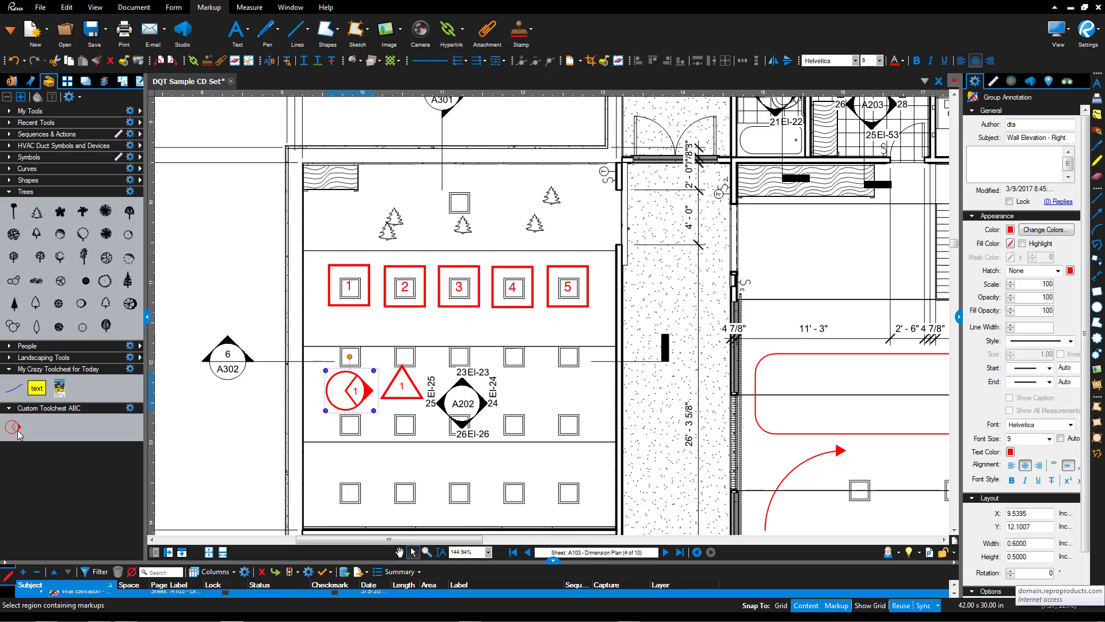
click(13, 427)
click(497, 403)
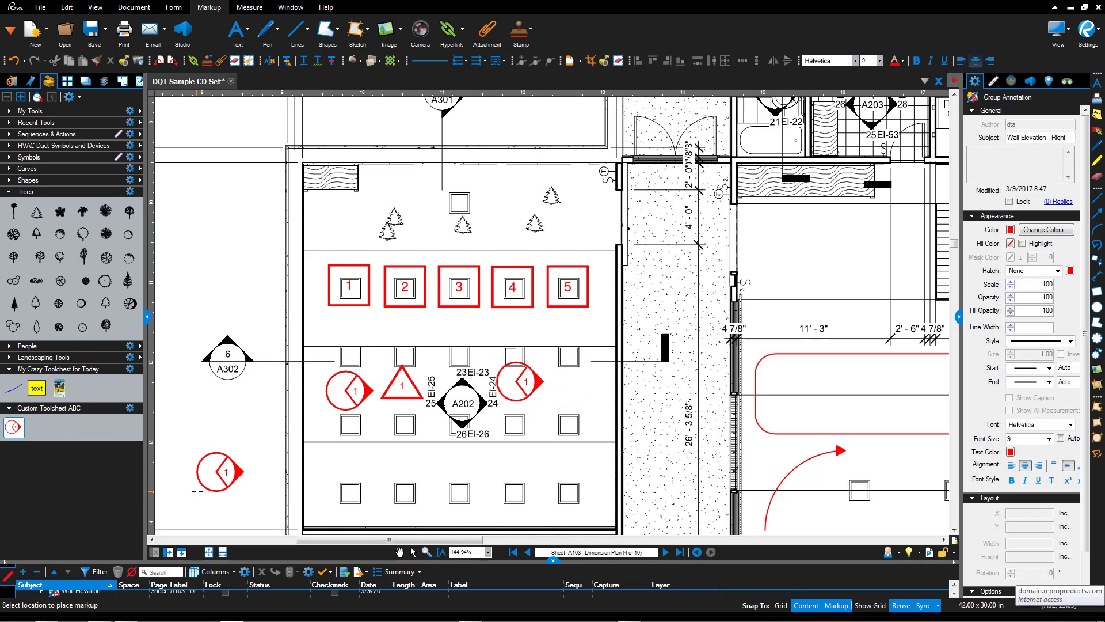
Step: Switch to the Punch profile, widen the Tool Chest, collapse Punchkey Flooring, and open Manage Tool Sets
click(413, 551)
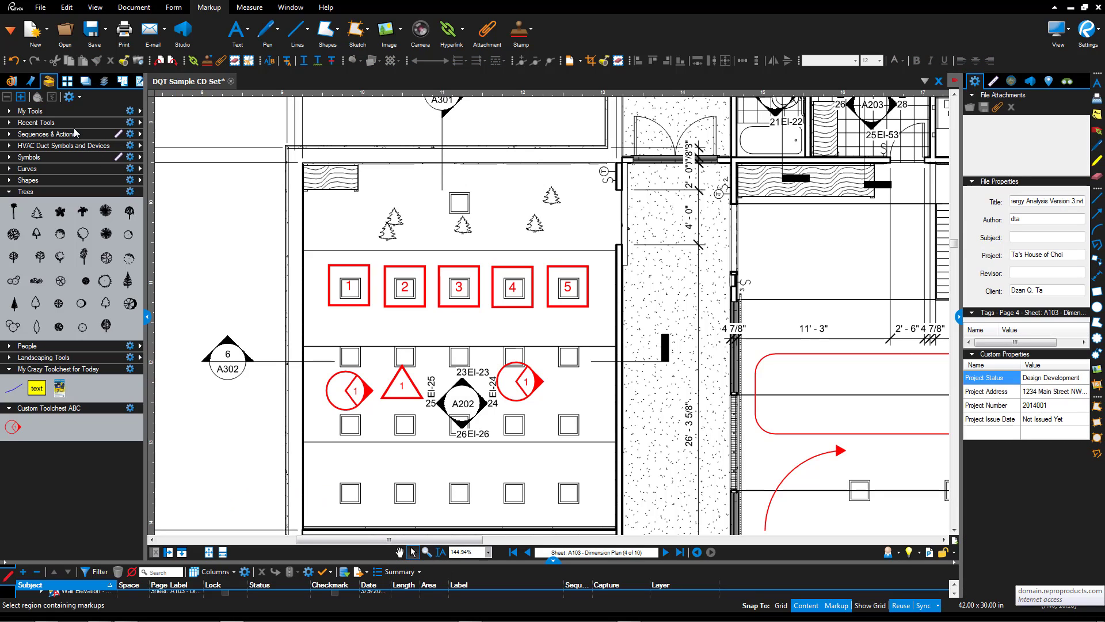
click(902, 554)
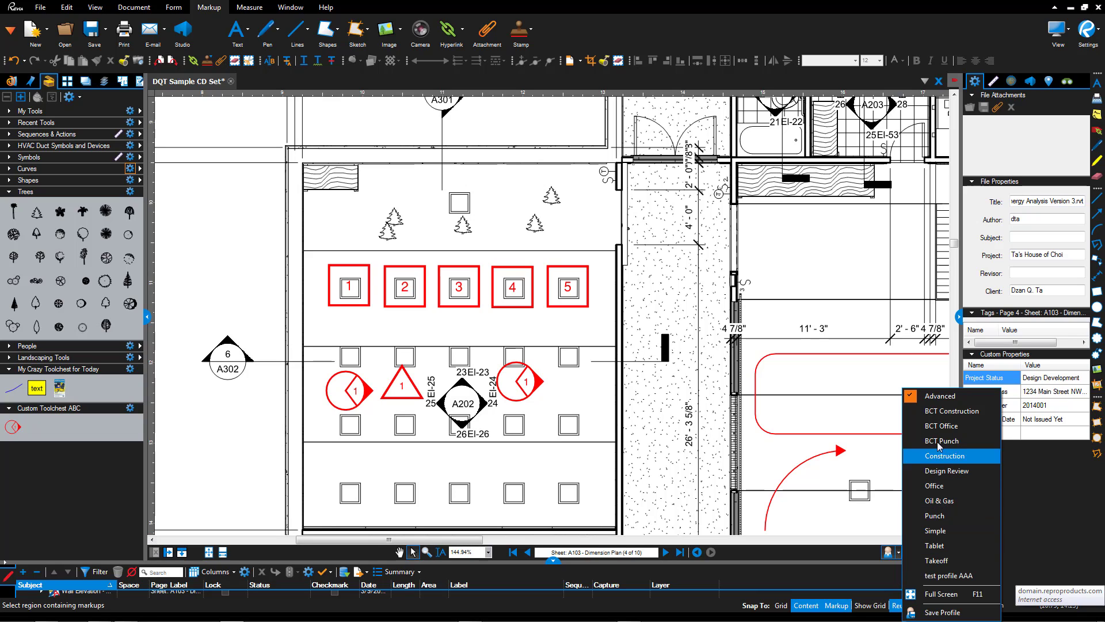
click(956, 516)
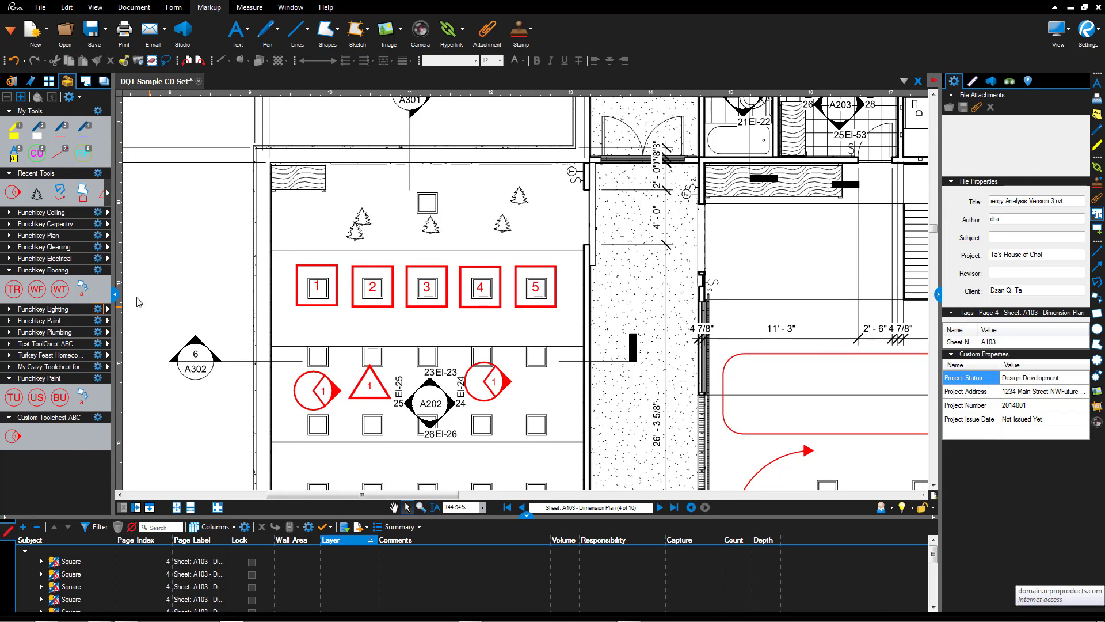
drag(115, 297, 147, 297)
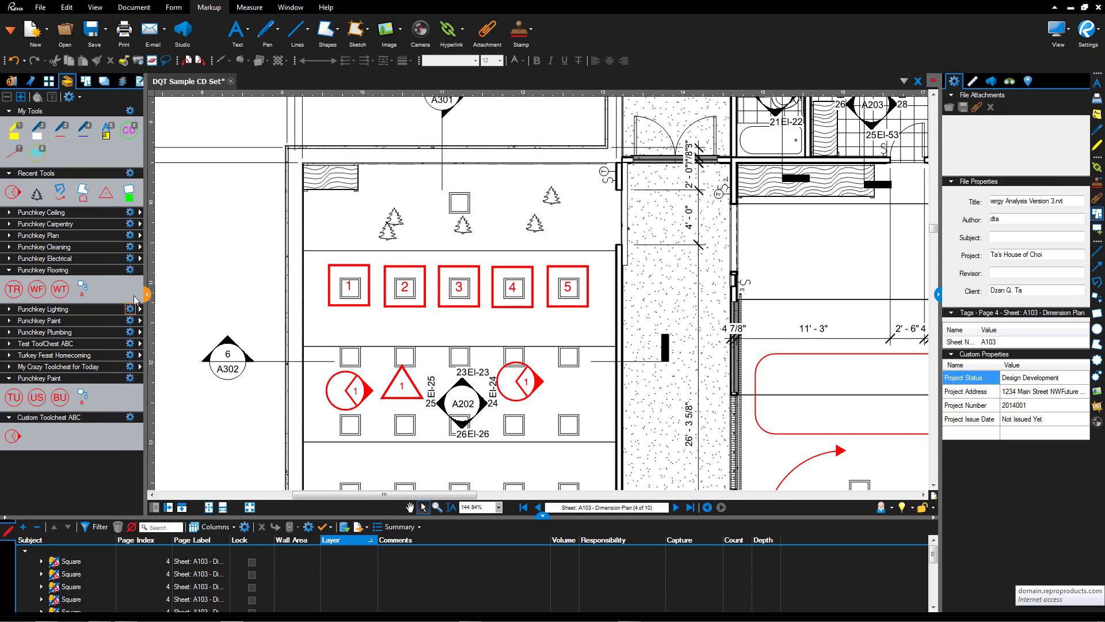
click(10, 270)
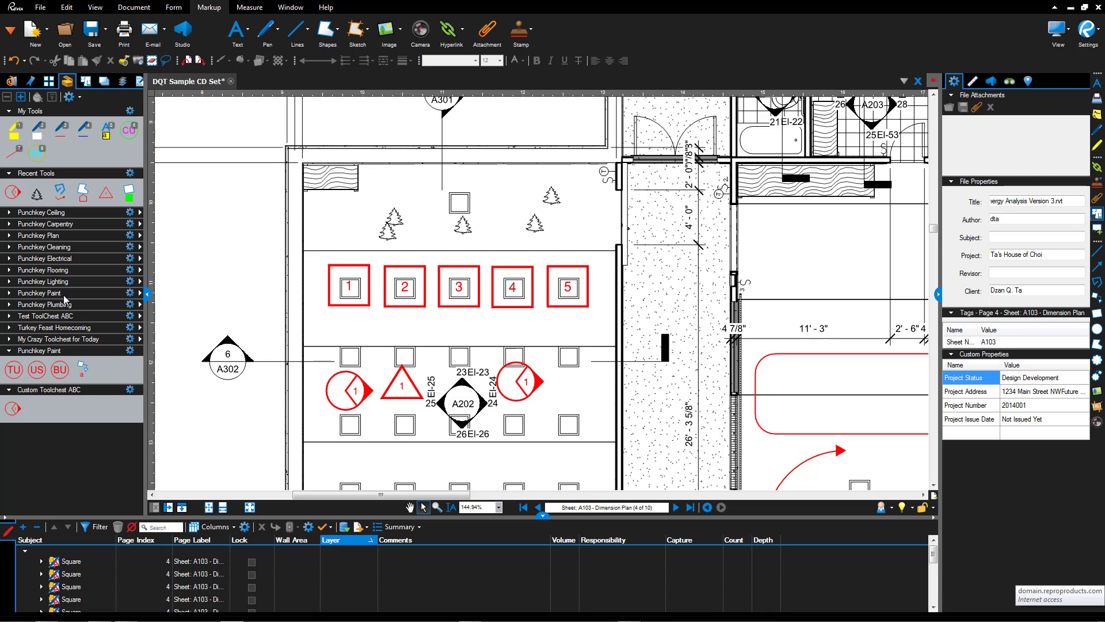
click(70, 97)
Step: Widen the Name column in Manage Tool Sets, close it, then expand and collapse Punchkey Plan
click(103, 122)
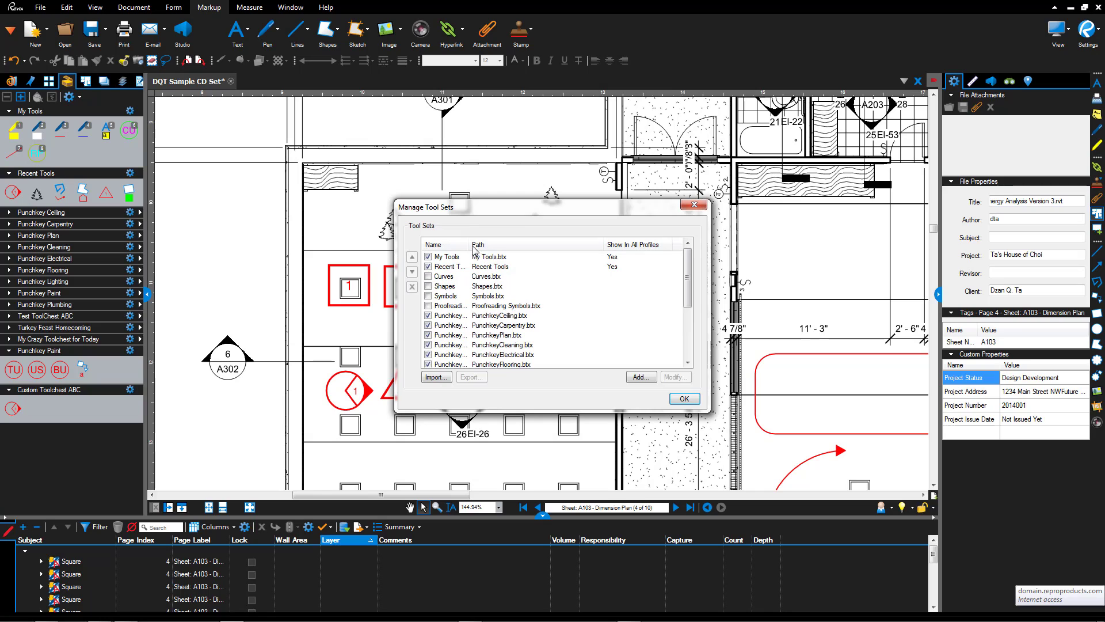
drag(478, 245, 534, 244)
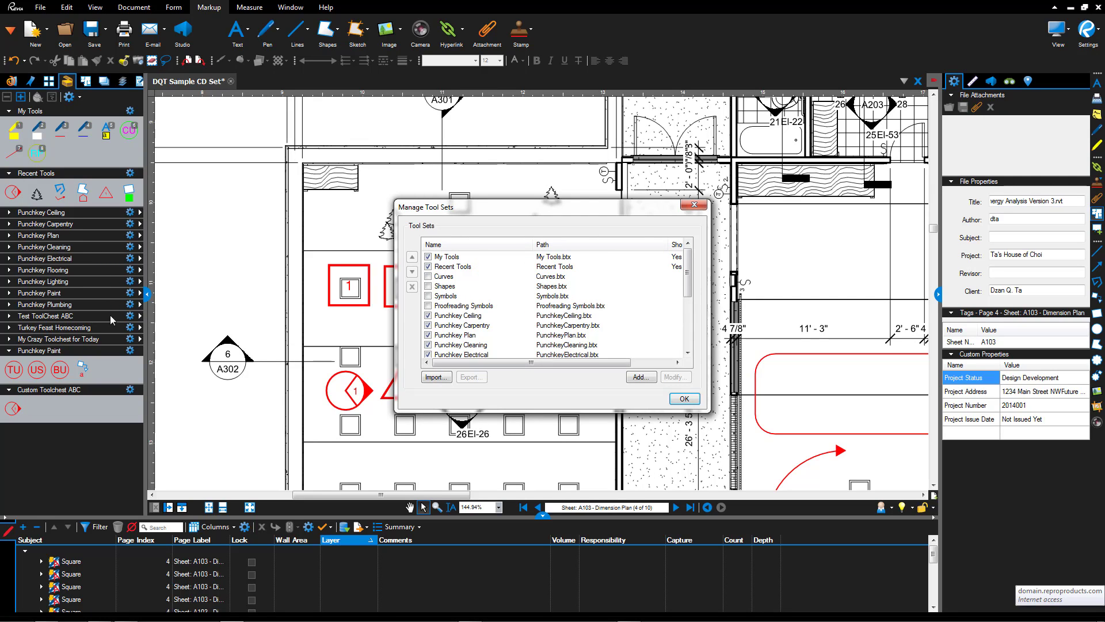
click(684, 399)
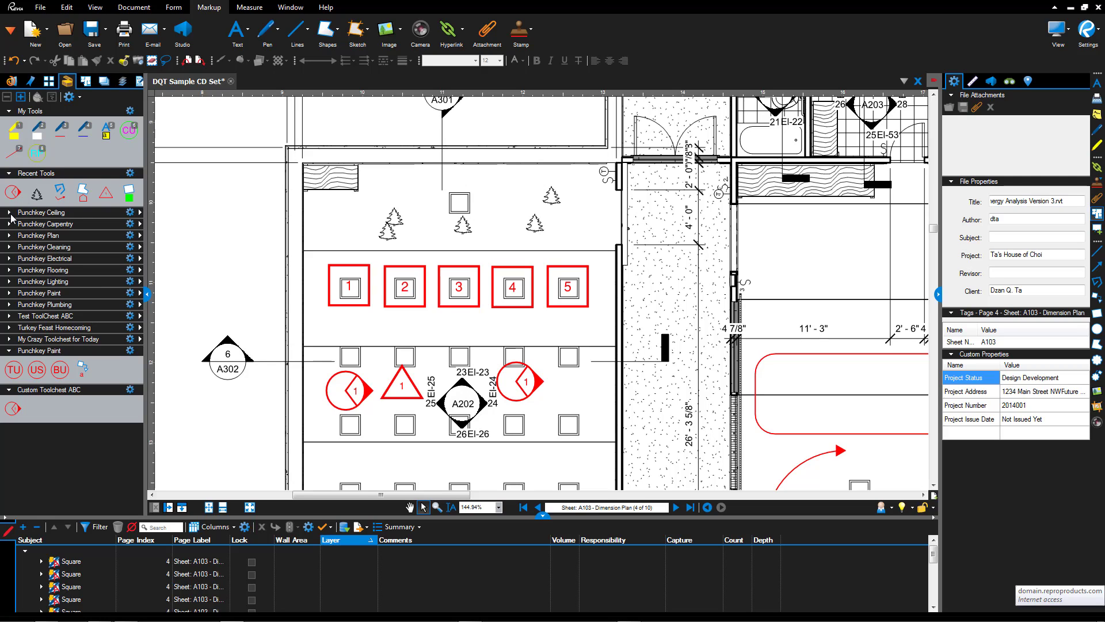
click(8, 236)
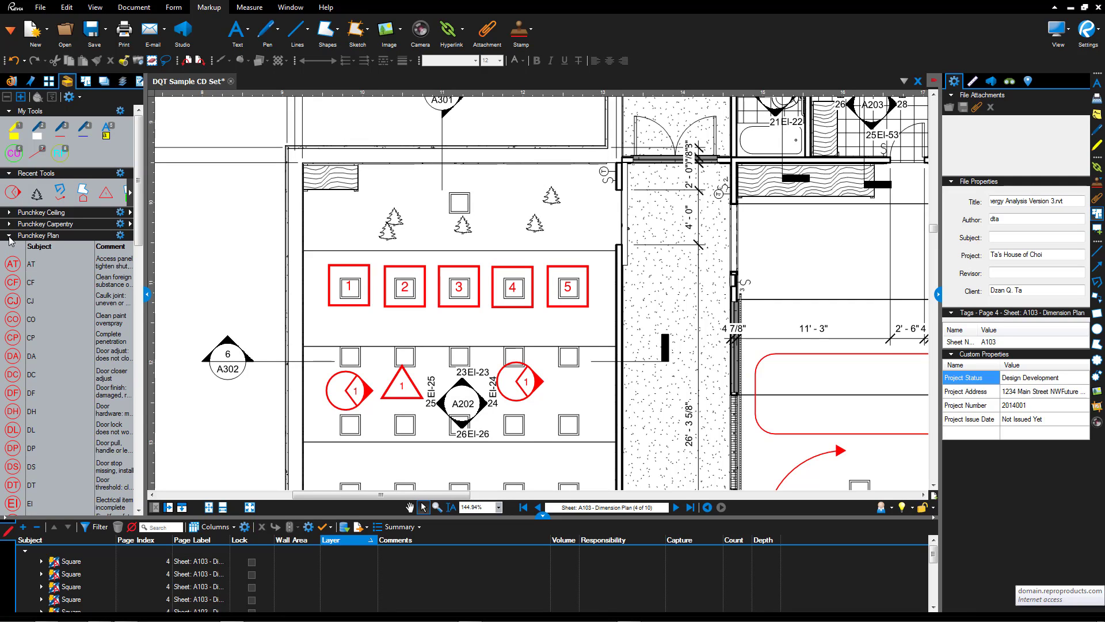
click(9, 236)
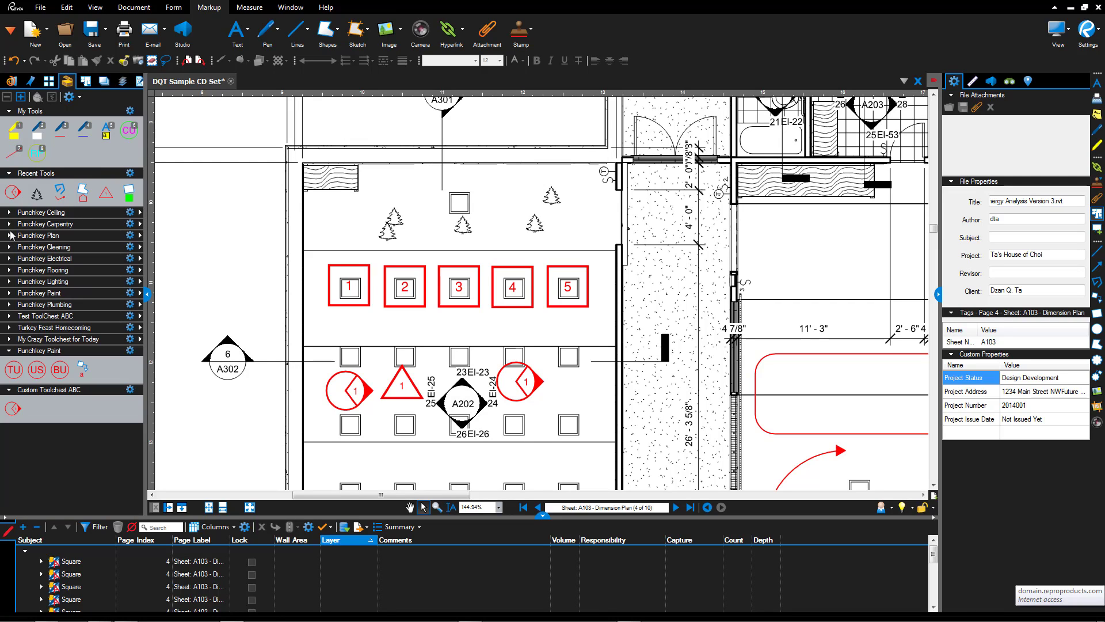
Step: Draw a red five-sided polygon left of the floor plan with the recent shape tool
click(83, 195)
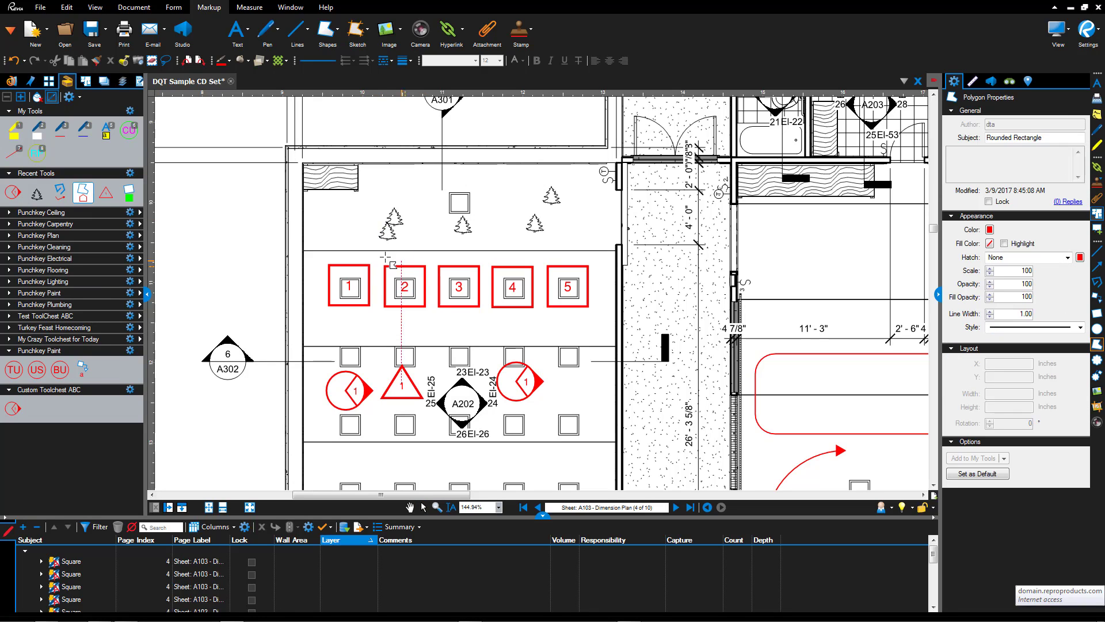
click(260, 228)
click(260, 285)
click(211, 276)
click(190, 236)
click(221, 209)
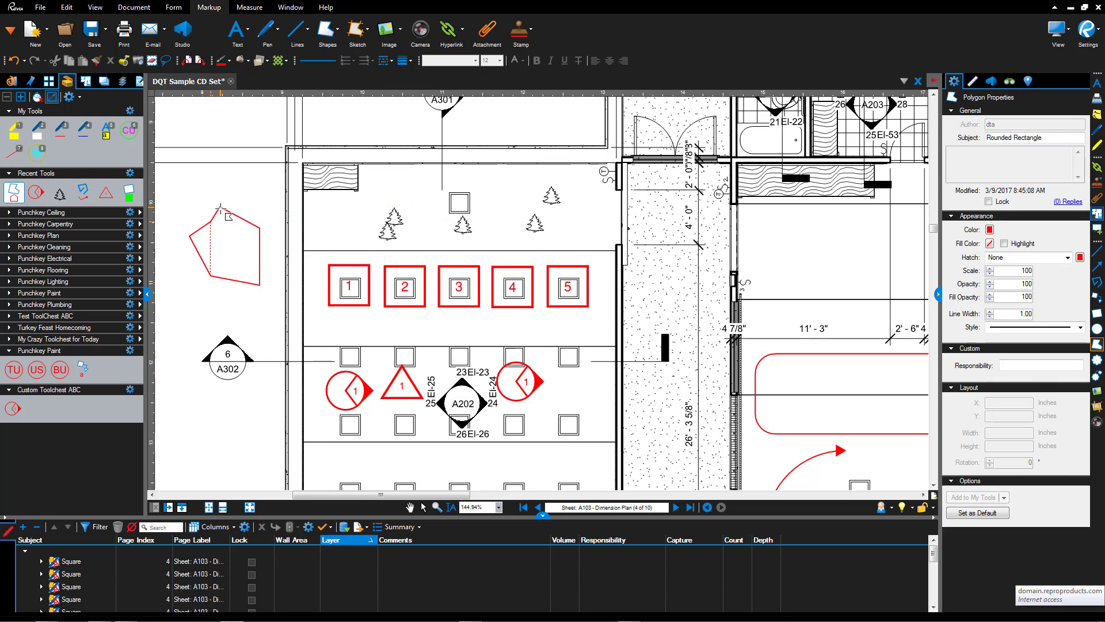
Step: Pick the Rounded Rectangle tool, then cancel and deselect it without drawing
click(12, 196)
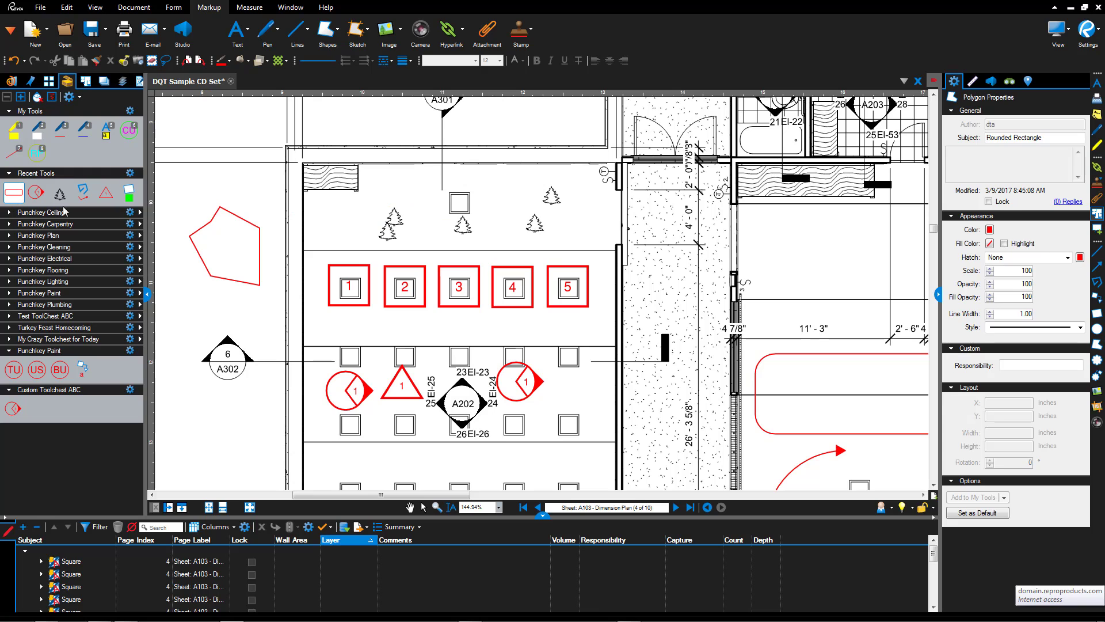
scroll(481, 324, down, 1)
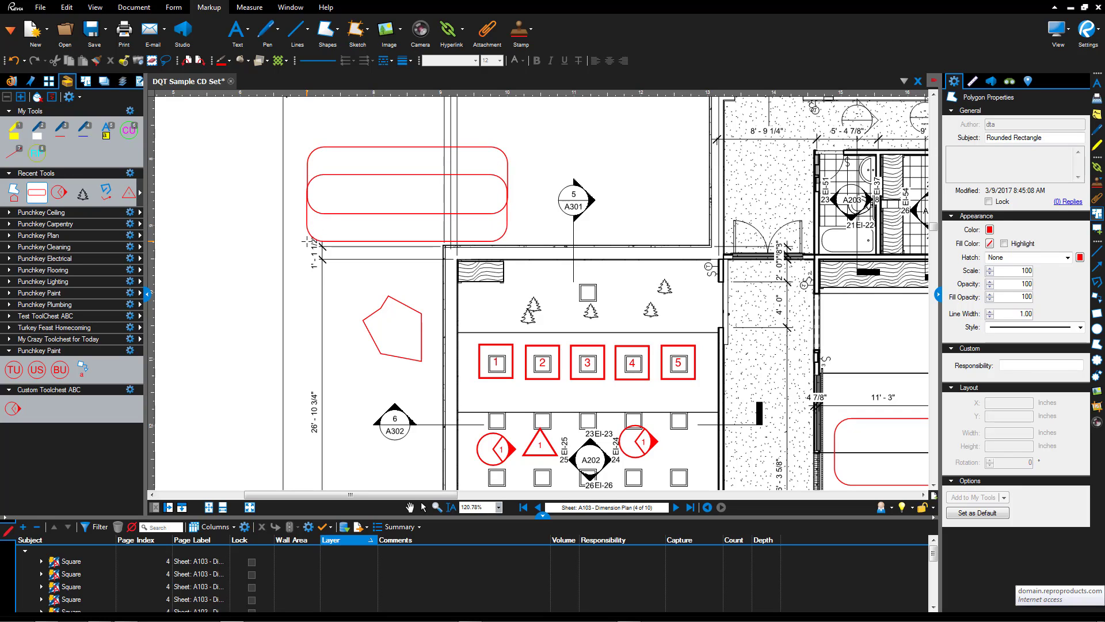
key(Escape)
click(41, 199)
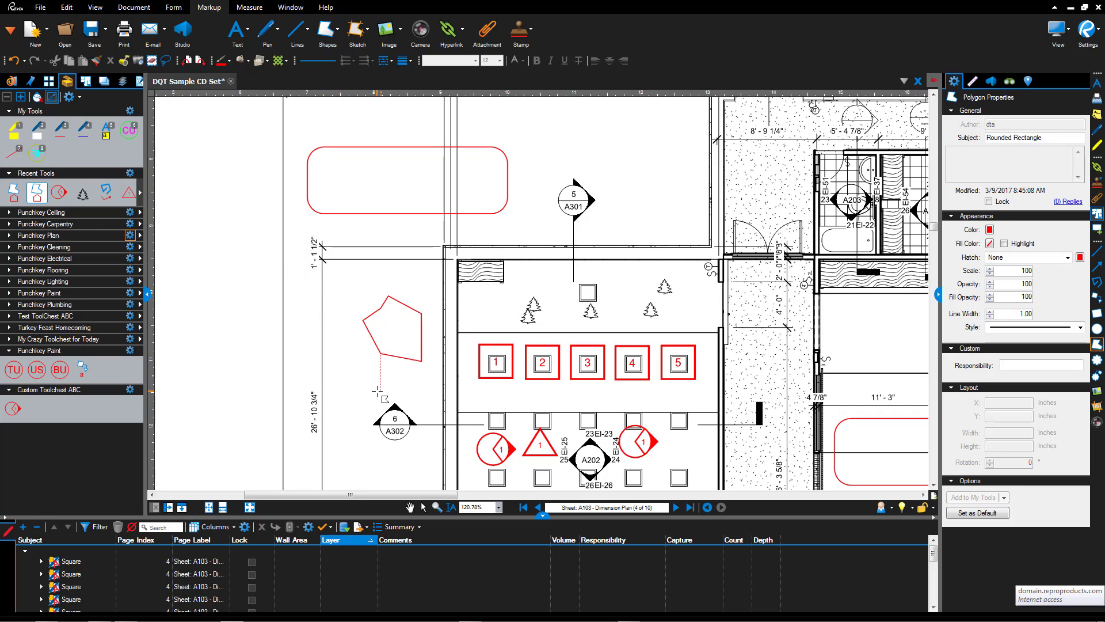
click(40, 197)
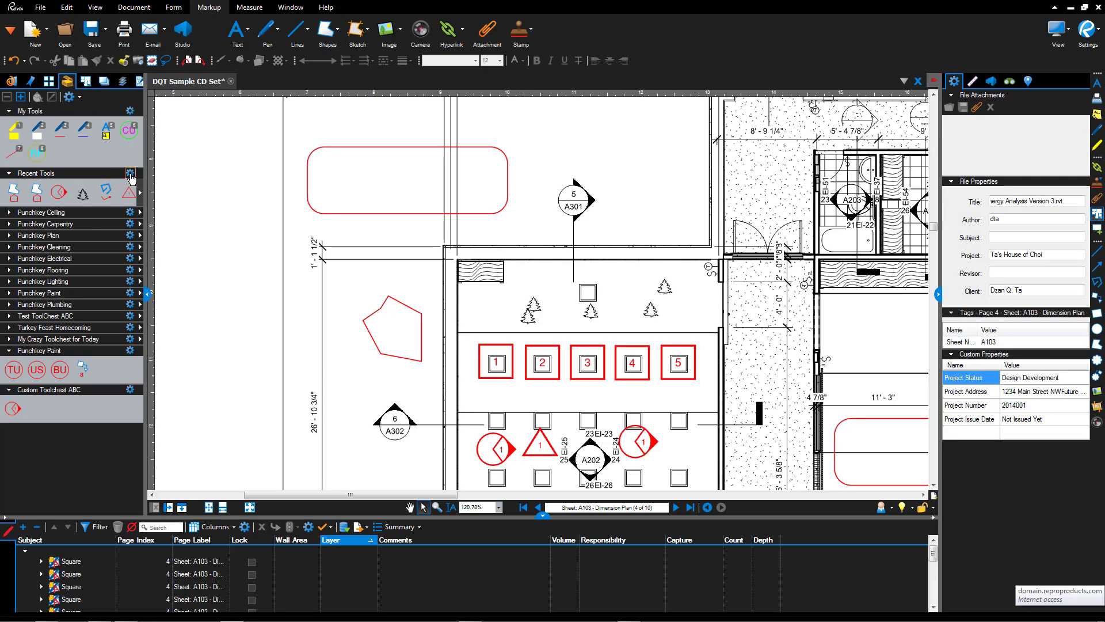
Step: Show the Punchkey Plan tool set in Symbol, then Detail view, and bring up its legend options
click(131, 175)
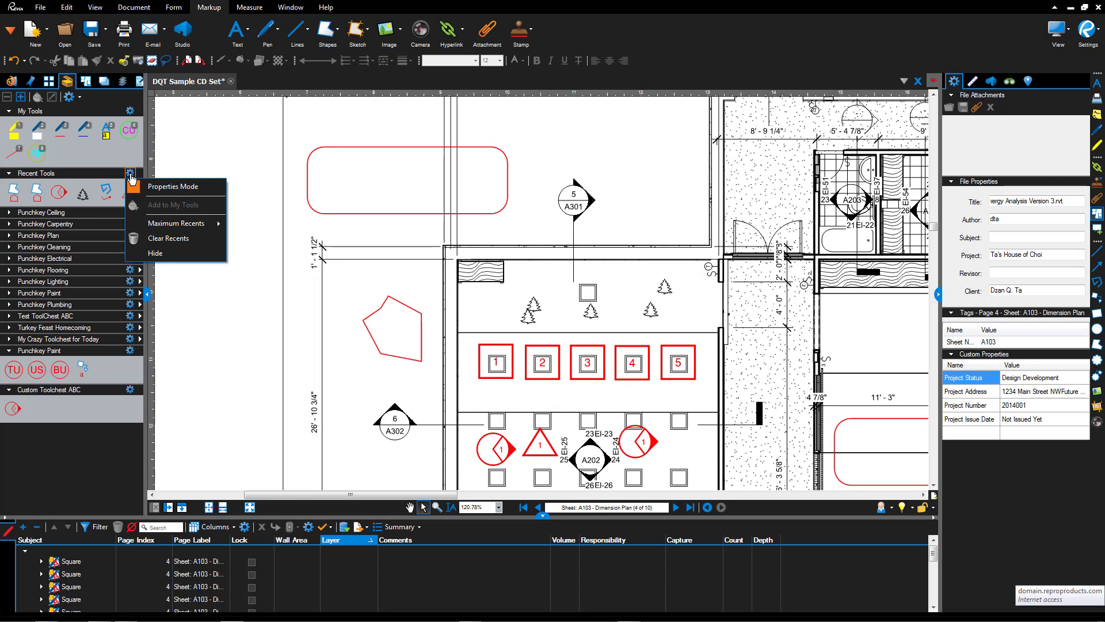
click(14, 236)
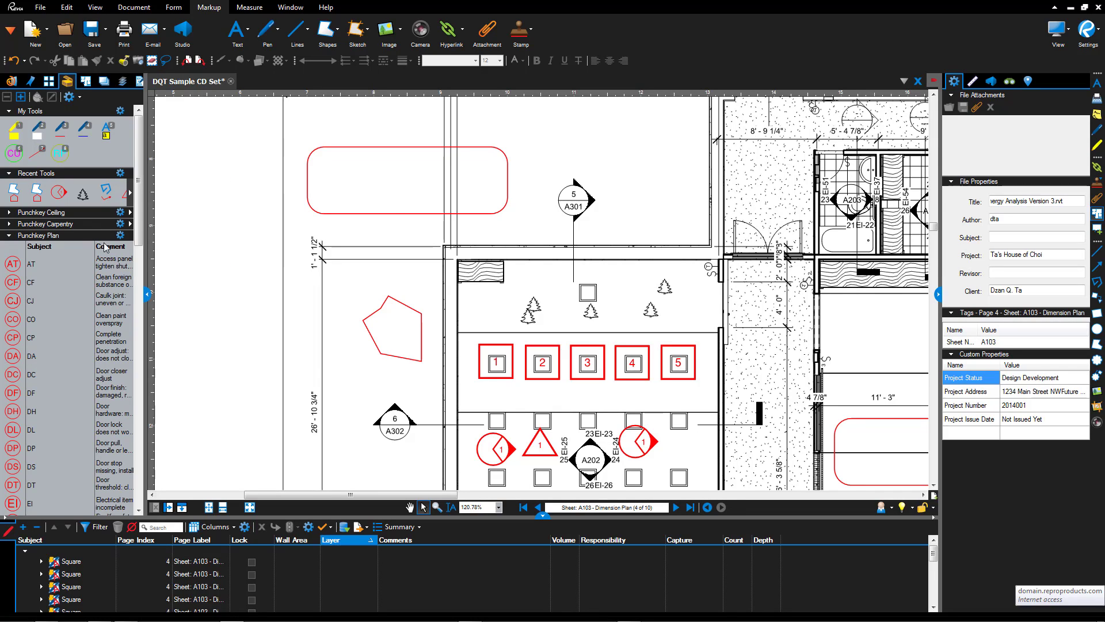
click(120, 234)
click(167, 254)
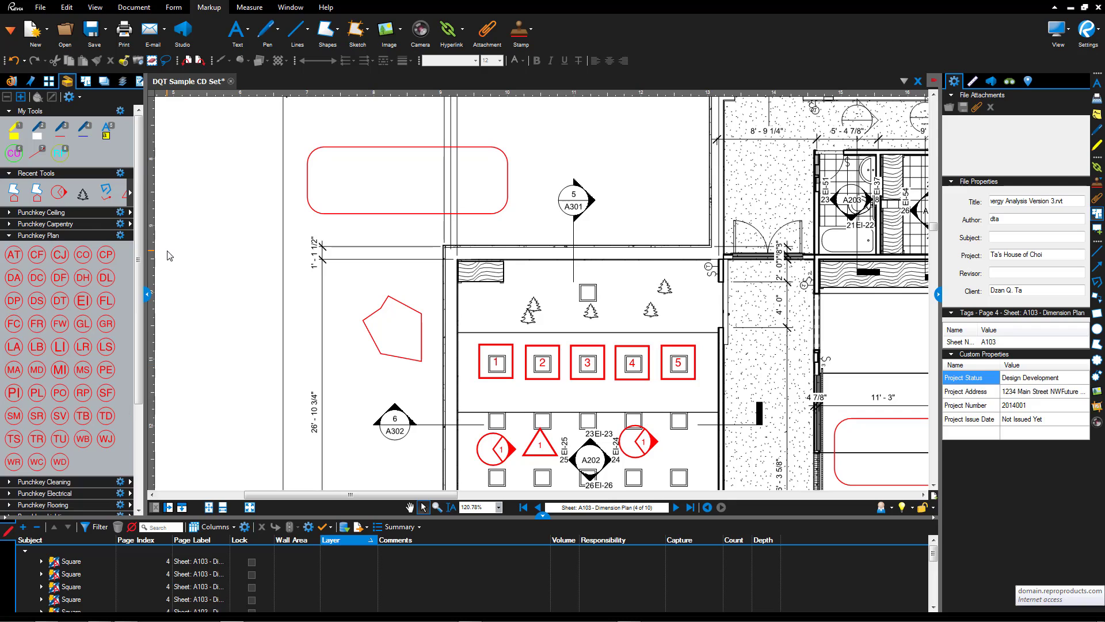
click(120, 234)
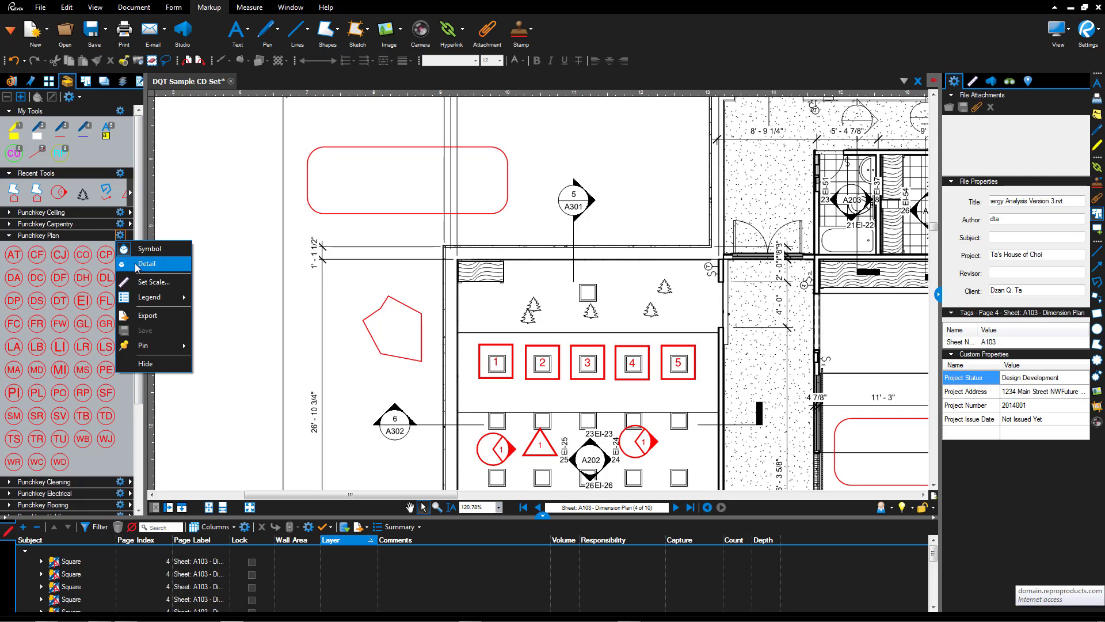
click(146, 264)
click(119, 236)
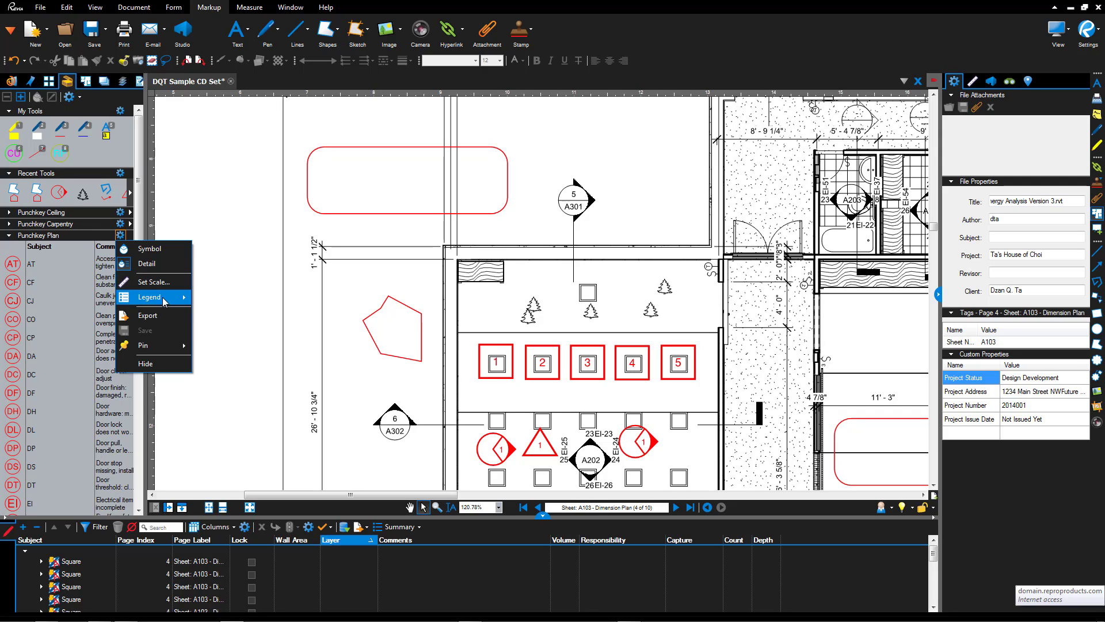
Step: Create a new Punchkey Plan legend and place it at the sheet's upper left
mouse_move(161, 297)
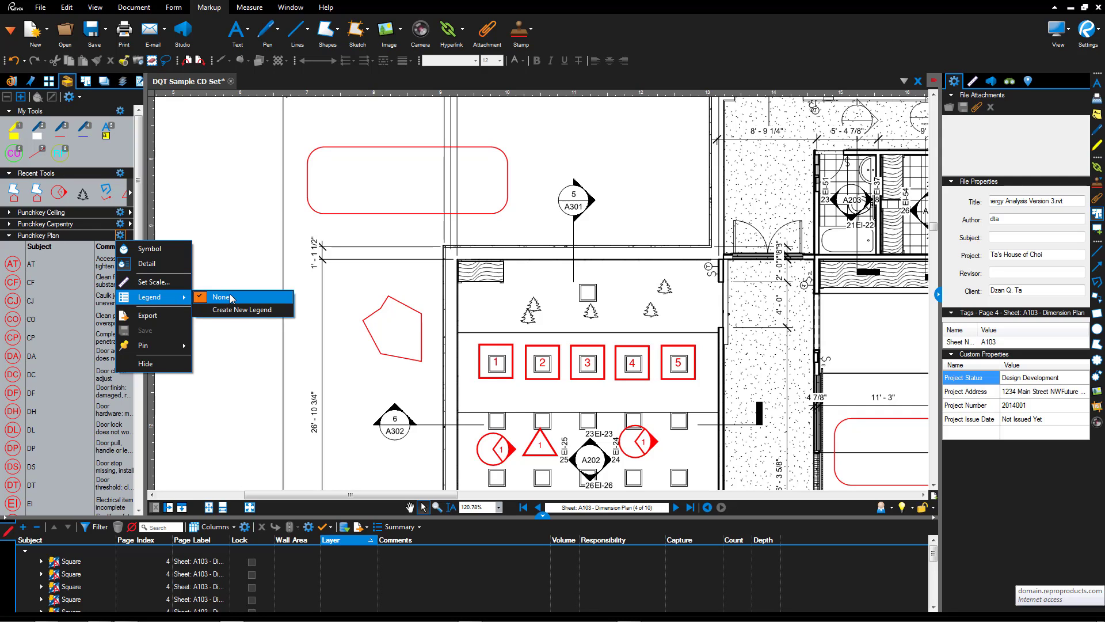
click(255, 310)
scroll(290, 397, down, 3)
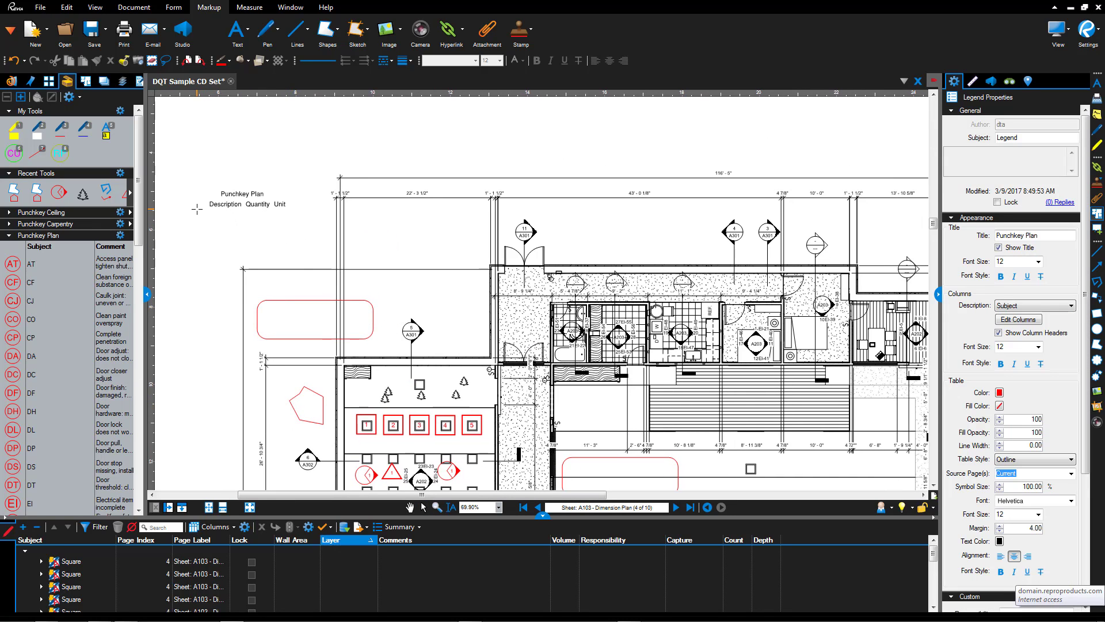
click(235, 249)
click(235, 249)
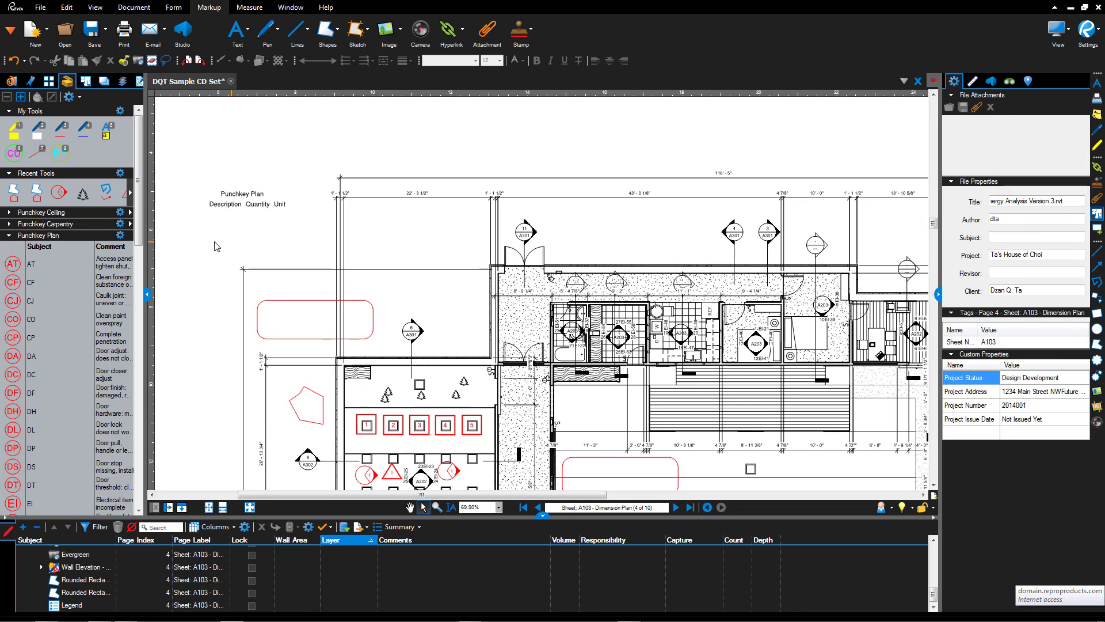
Step: Stamp 8 AT punch markups across the floor plan
click(32, 265)
click(361, 217)
click(405, 238)
click(424, 238)
click(454, 231)
click(446, 207)
click(410, 219)
click(394, 261)
click(243, 252)
click(126, 267)
Step: Stamp 6 CJ punch markups on the floor plan
click(31, 300)
click(374, 240)
click(365, 248)
click(376, 272)
click(370, 292)
click(431, 295)
click(438, 271)
key(Escape)
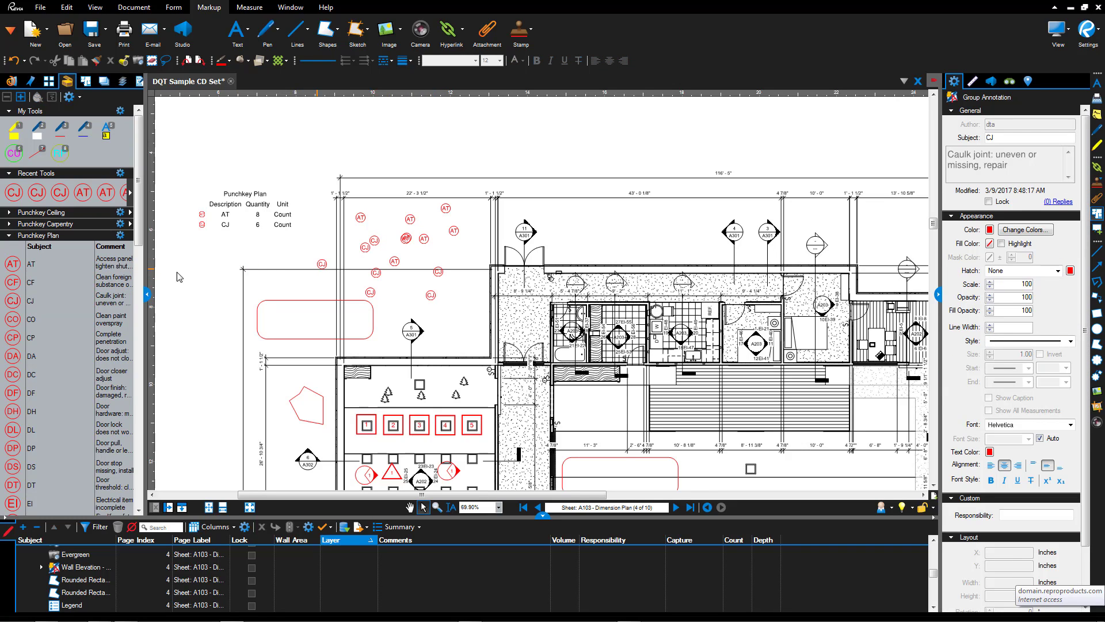
Step: Stamp 6 DC punch markups on the floor plan
click(17, 379)
click(354, 236)
click(388, 212)
click(409, 228)
click(422, 250)
click(379, 284)
click(397, 281)
key(Escape)
scroll(234, 206, up, 3)
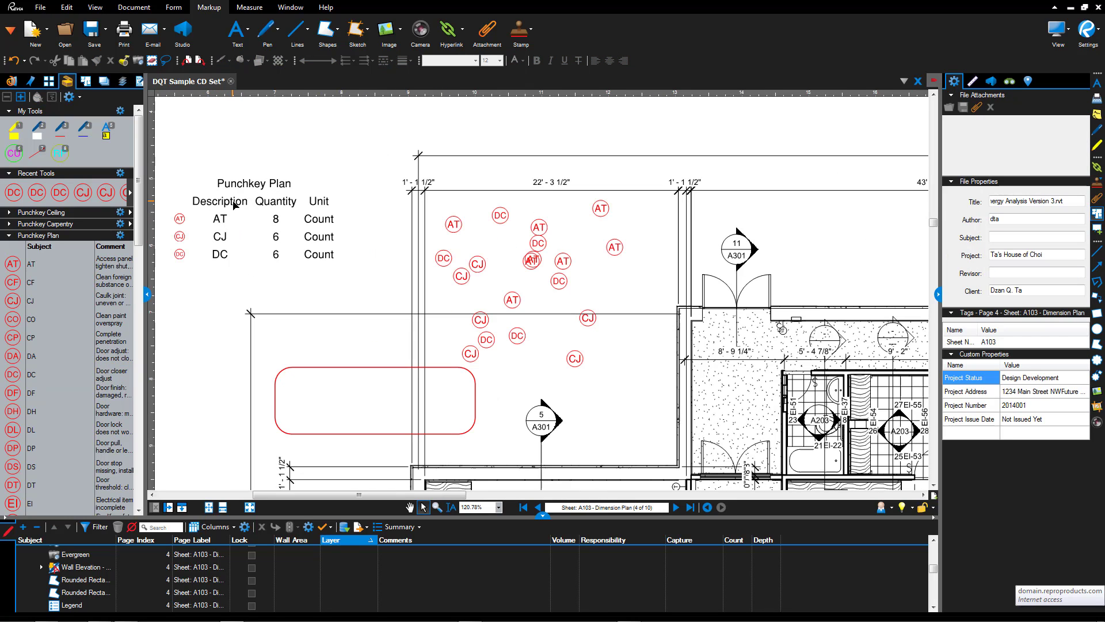
Step: Set the legend's Table Style to Gridlines and Text Color to orange, then collapse Punchkey Plan
click(233, 206)
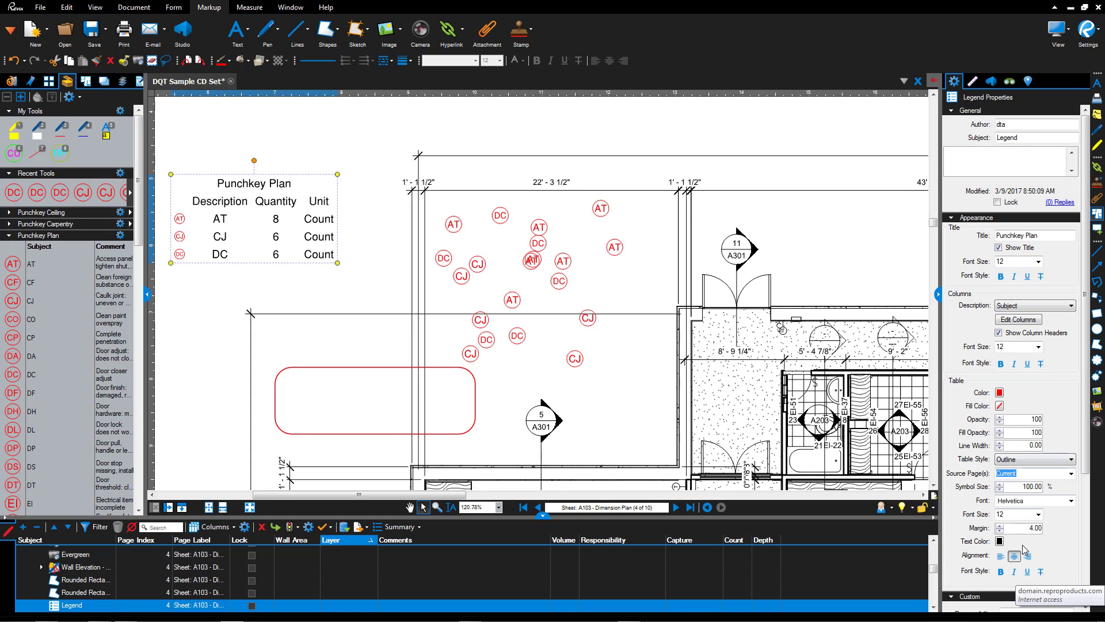
click(1034, 466)
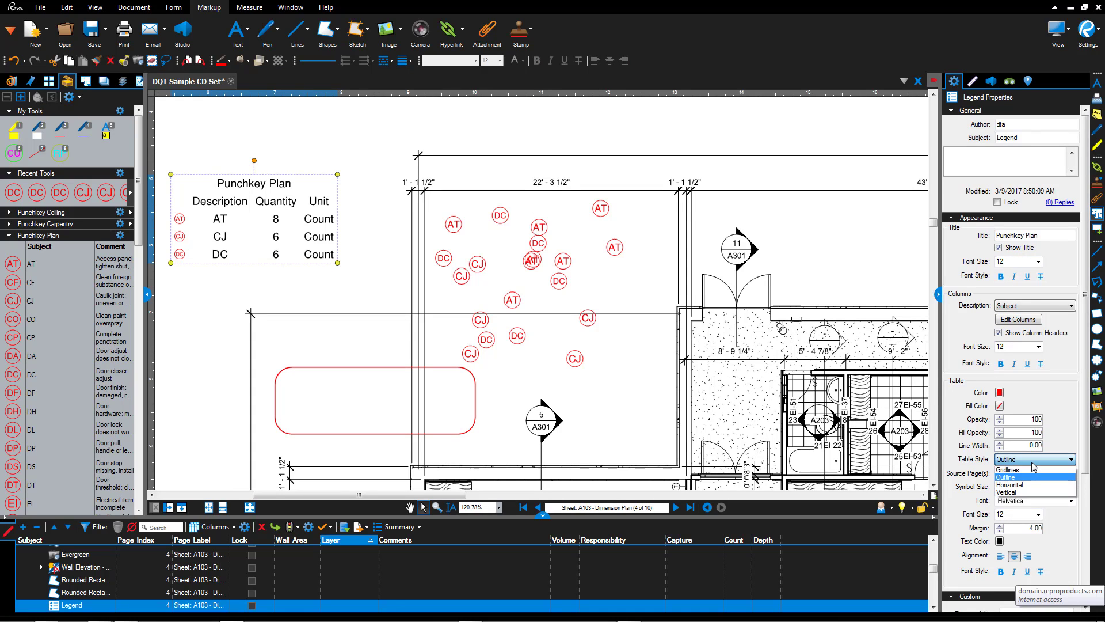
click(1034, 469)
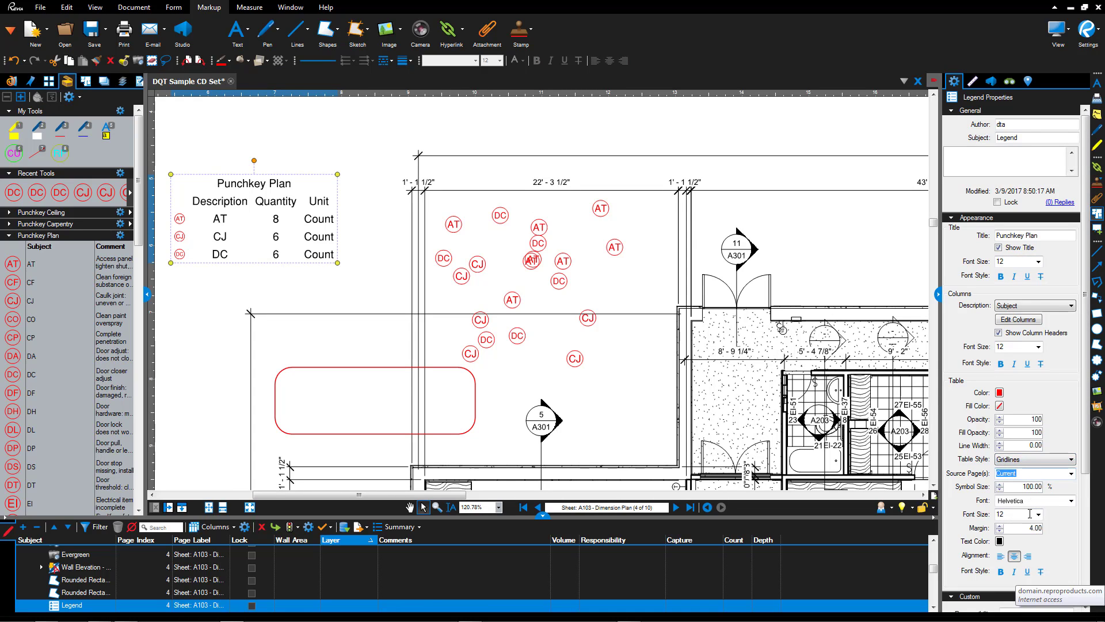
click(1000, 542)
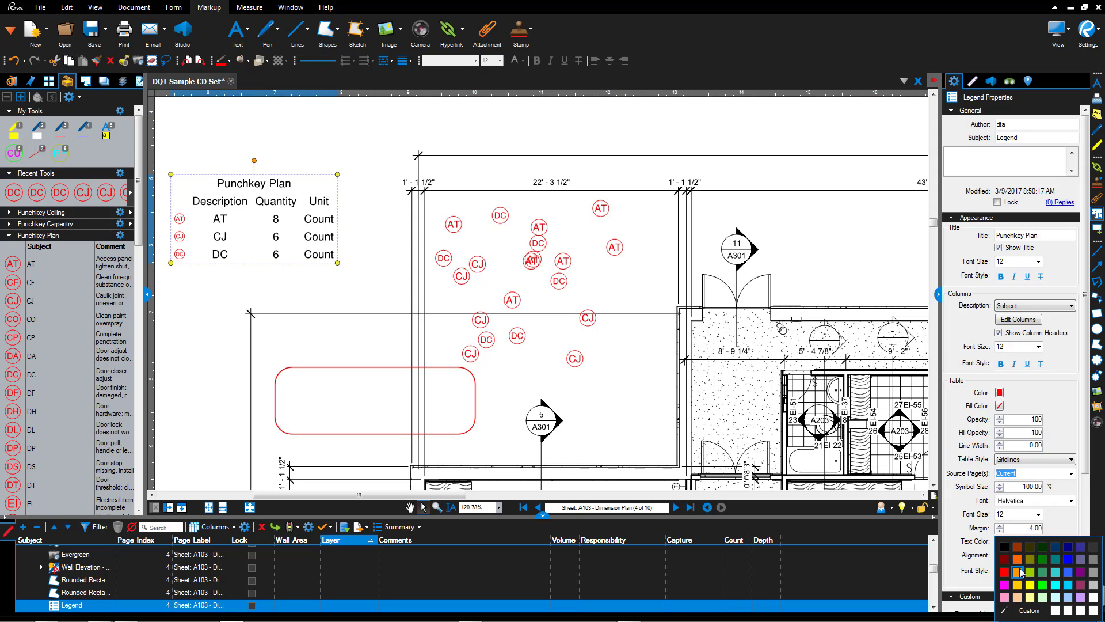
click(1021, 561)
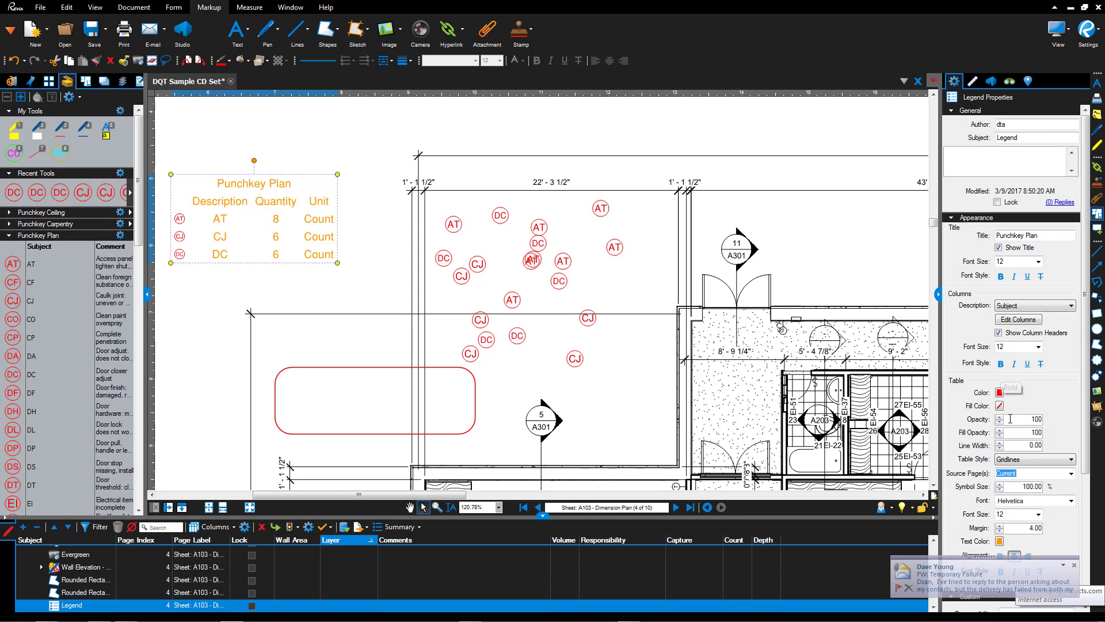
click(379, 291)
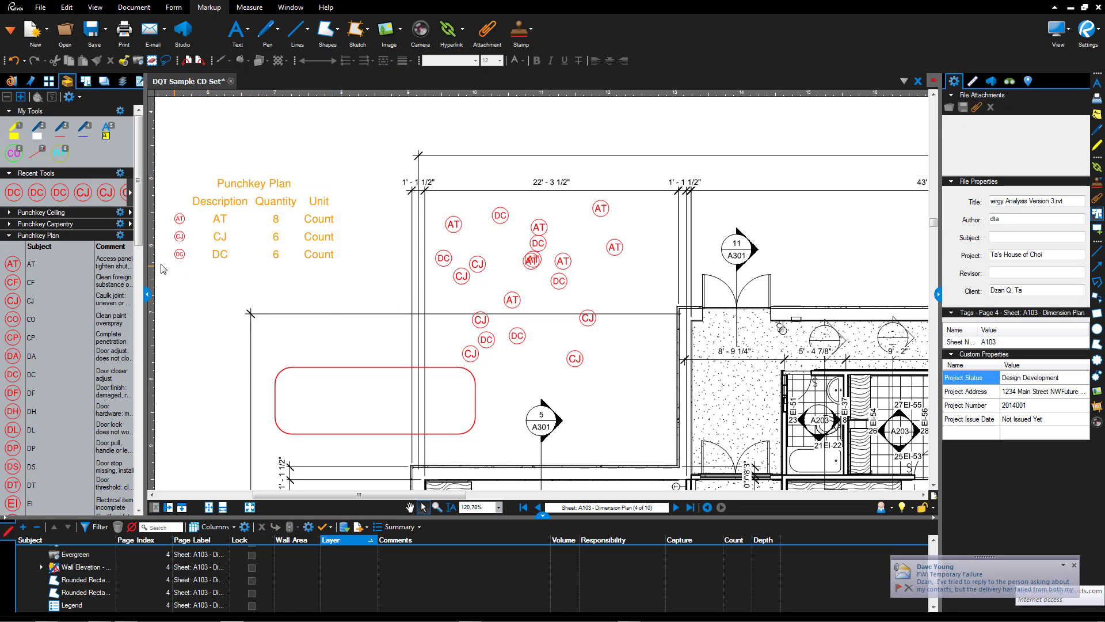
click(12, 235)
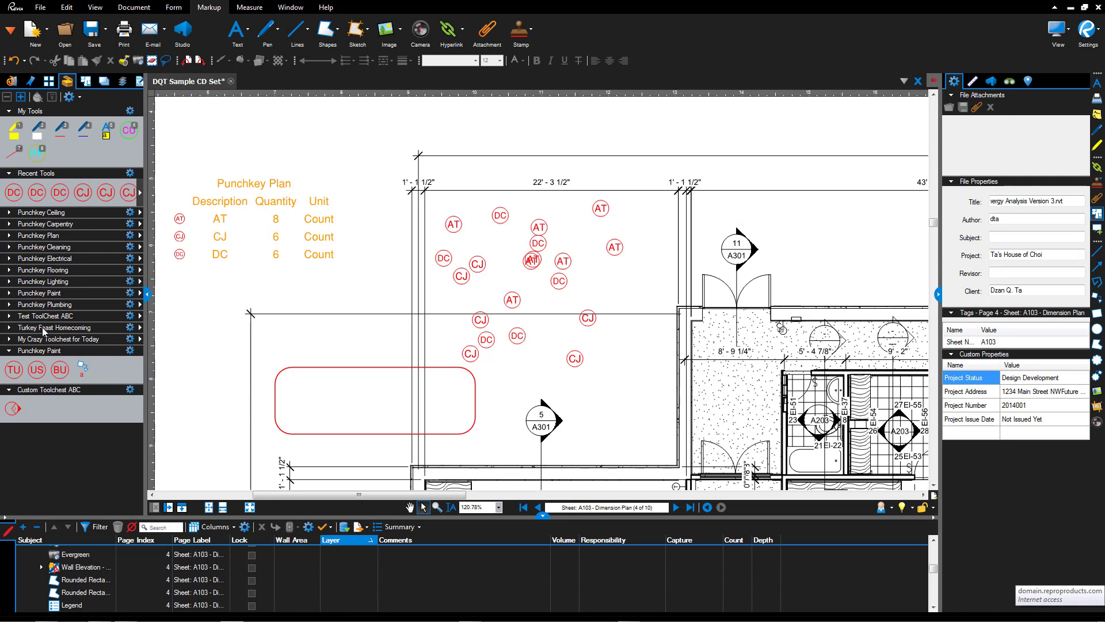
Step: Open Manage Tool Sets from the Tool Chest and widen the Name column
click(73, 97)
click(101, 118)
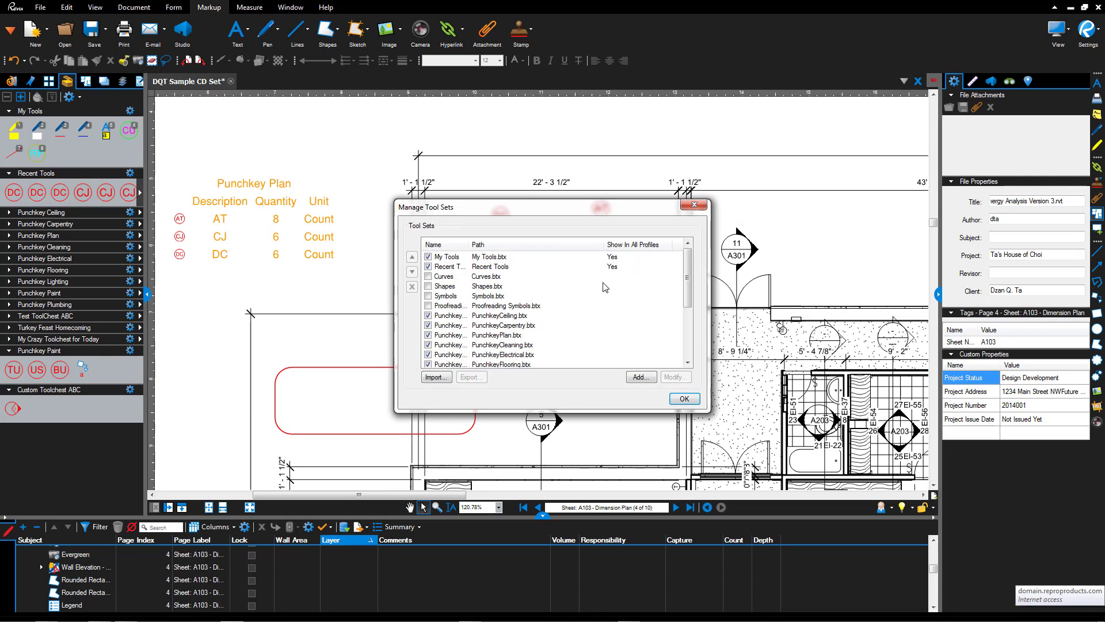
drag(469, 244, 523, 229)
drag(687, 269, 697, 325)
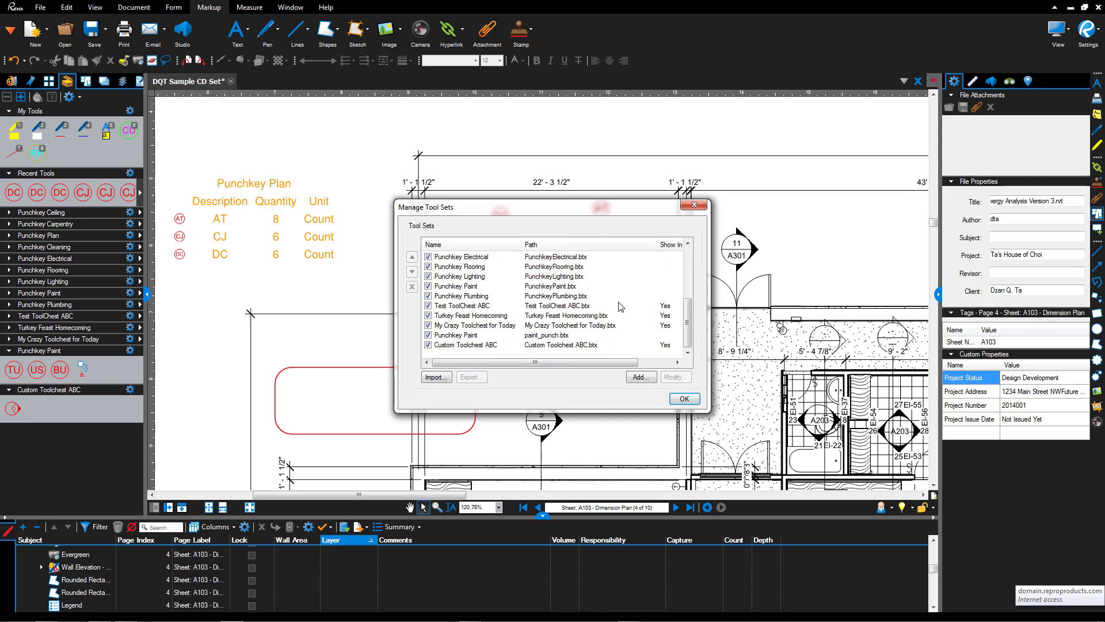
Step: Uncheck Turkey Feast Homecoming, view its settings unchanged, and select Punchkey Plumbing
click(460, 317)
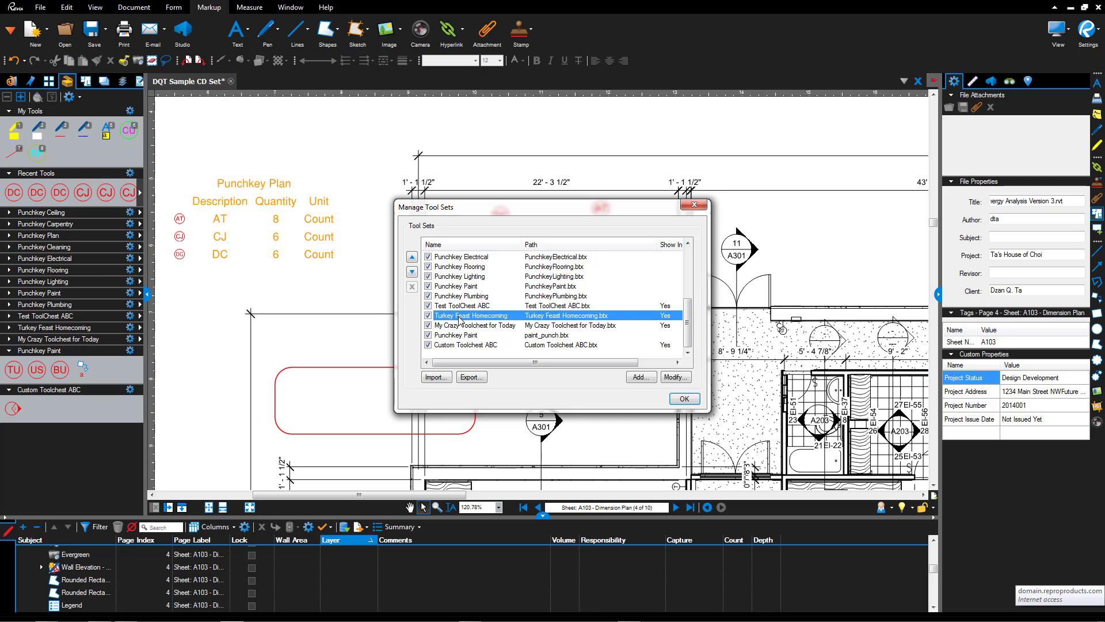
click(428, 316)
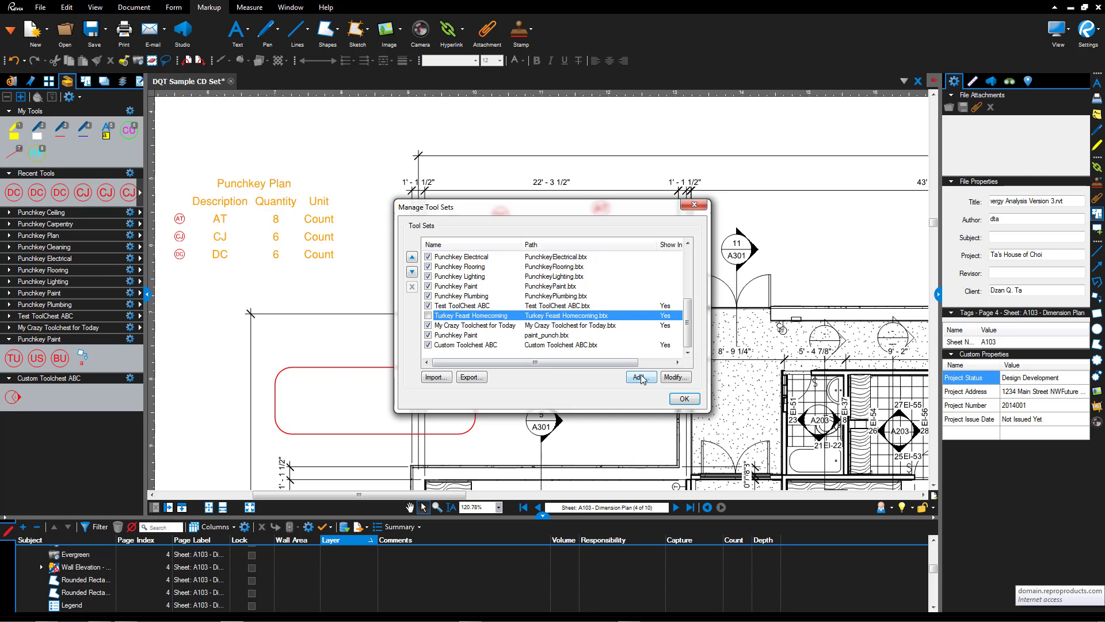
click(676, 377)
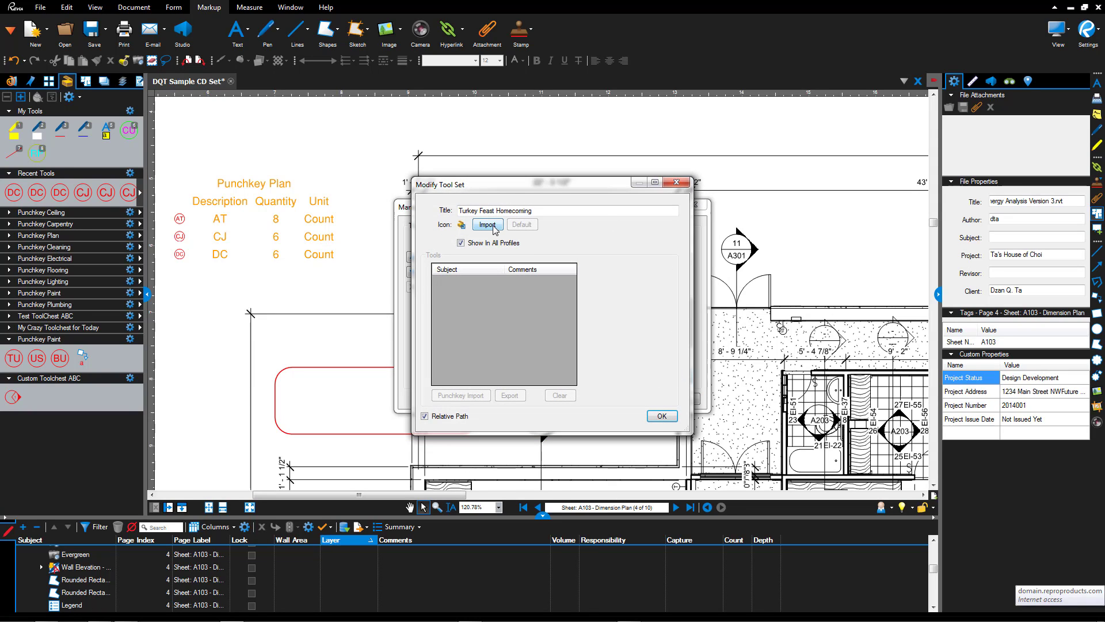
click(677, 182)
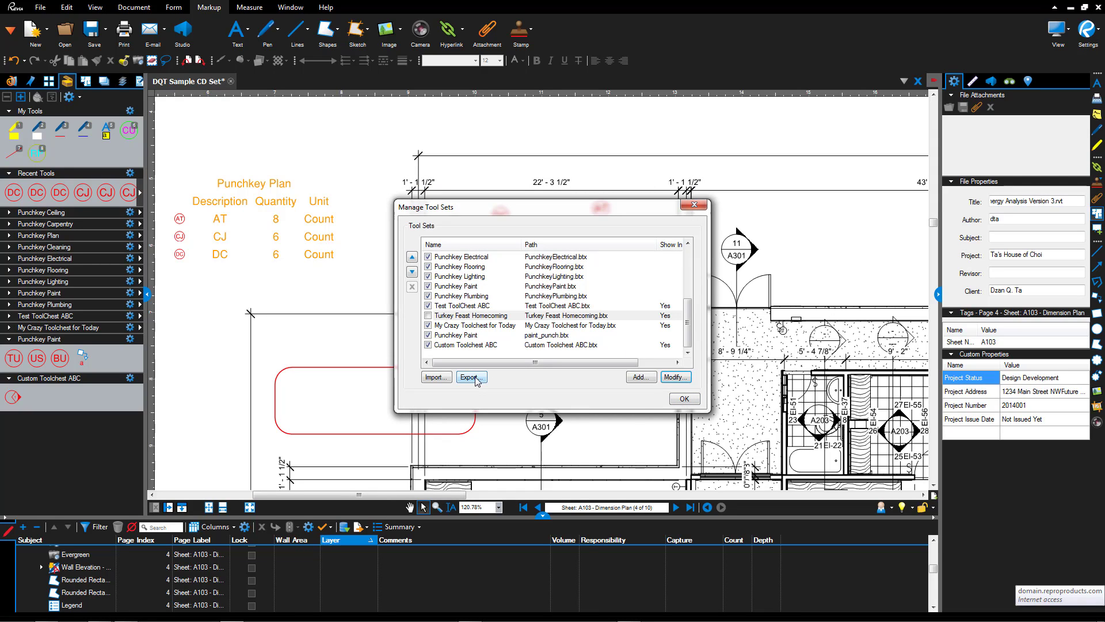
click(462, 296)
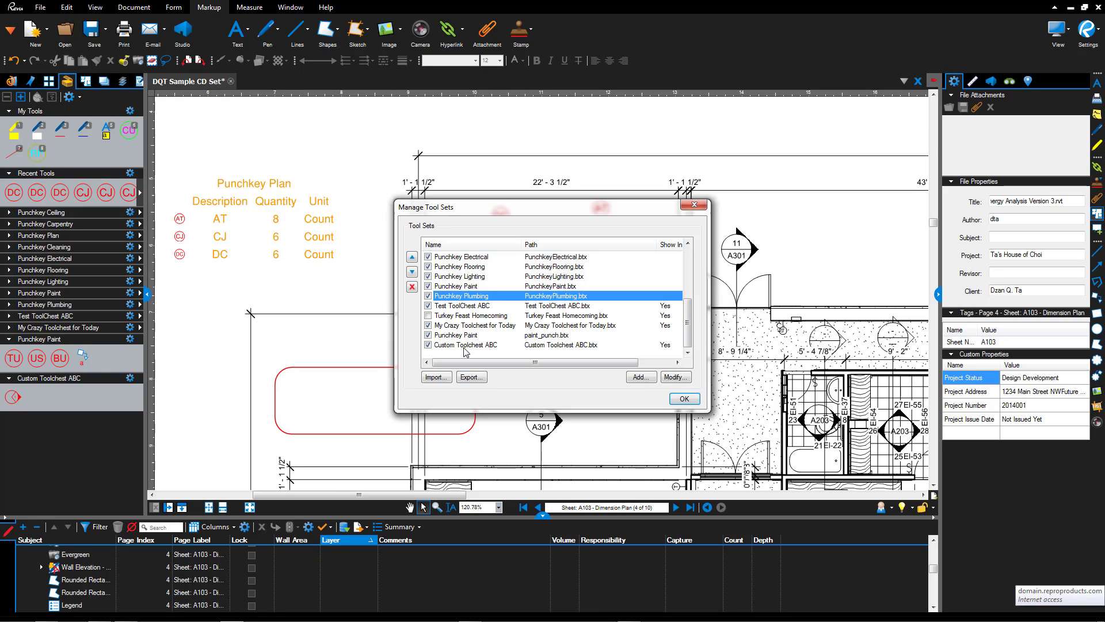
Step: Bring up the Save As location for exporting Punchkey Plumbing, cancel it, and close Manage Tool Sets
click(473, 377)
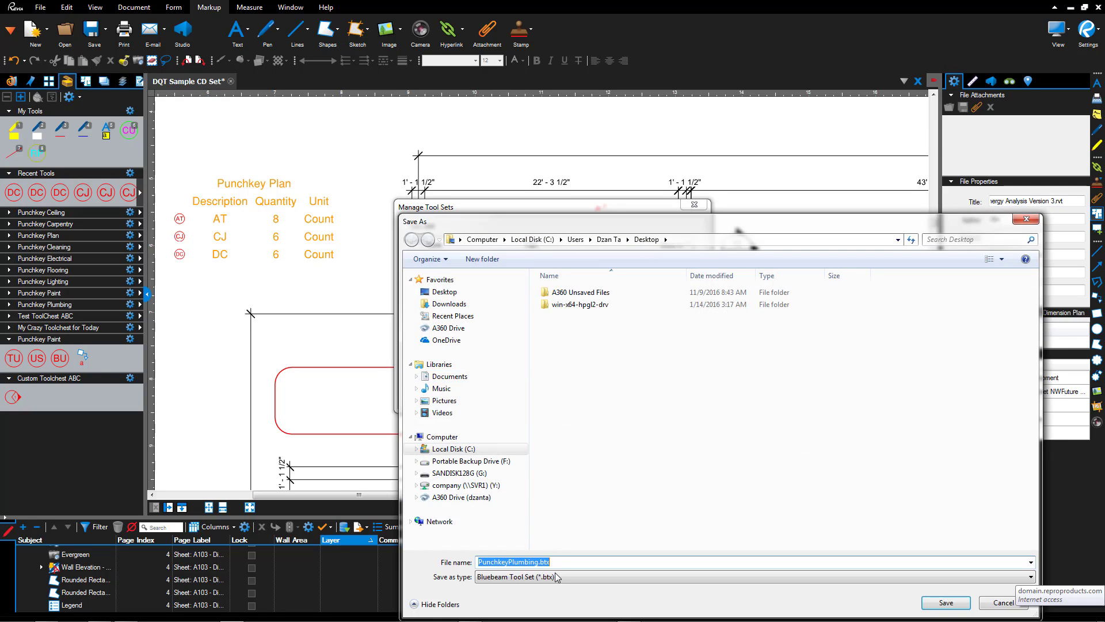
drag(618, 224, 495, 118)
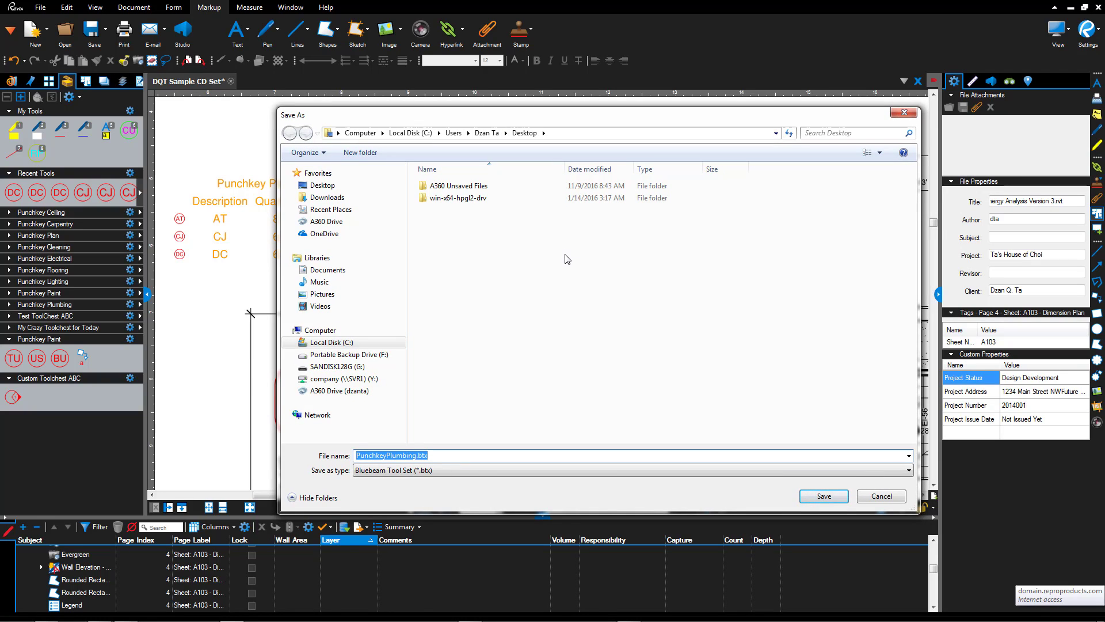
click(882, 496)
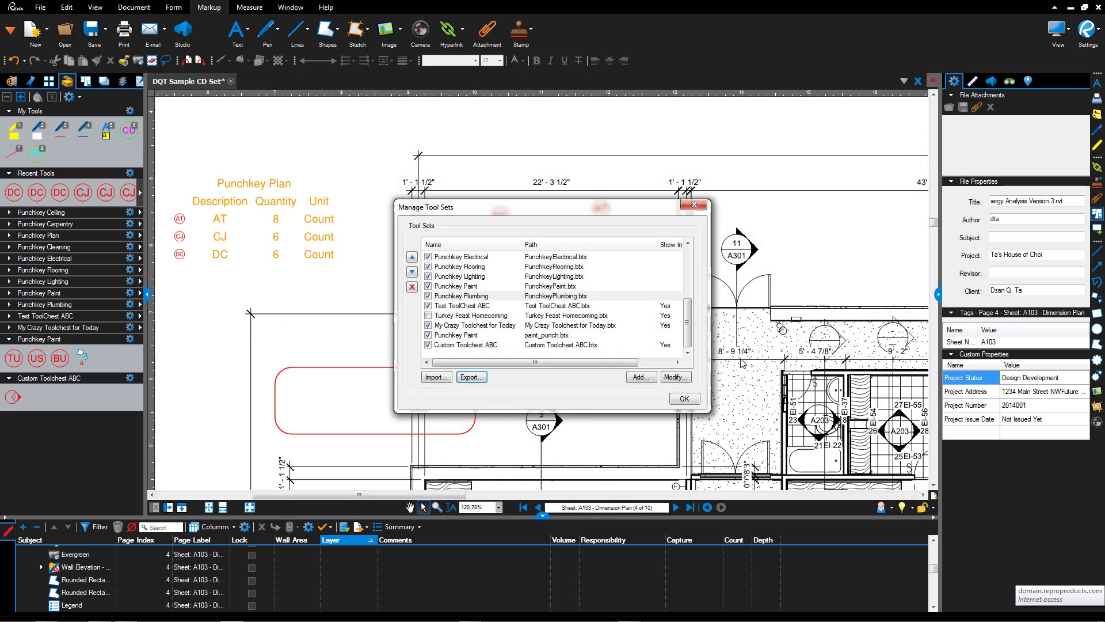
click(677, 374)
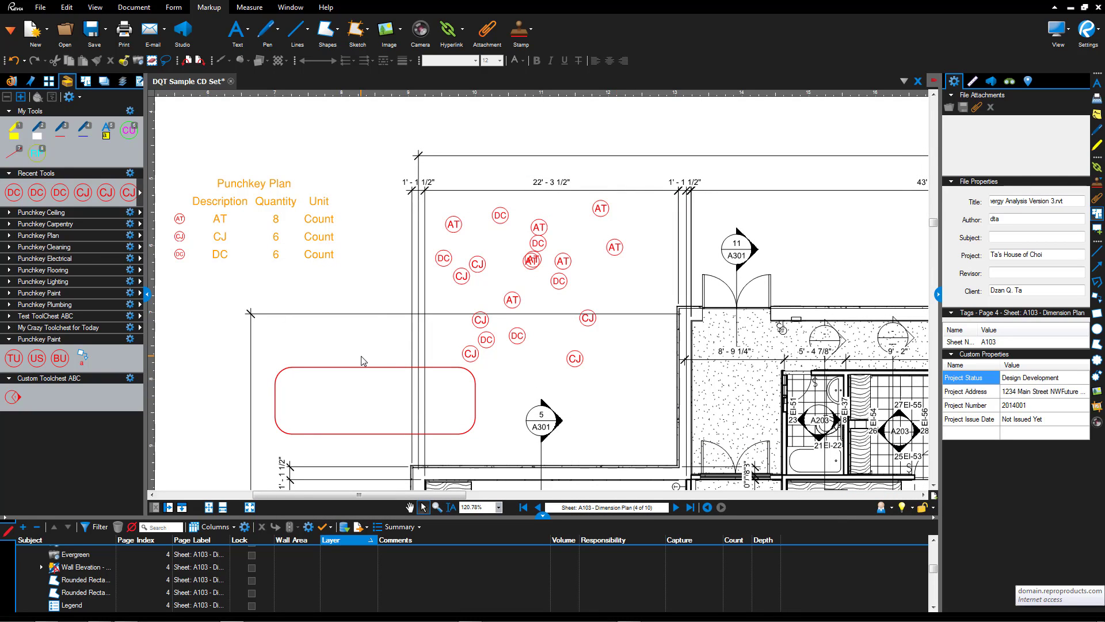